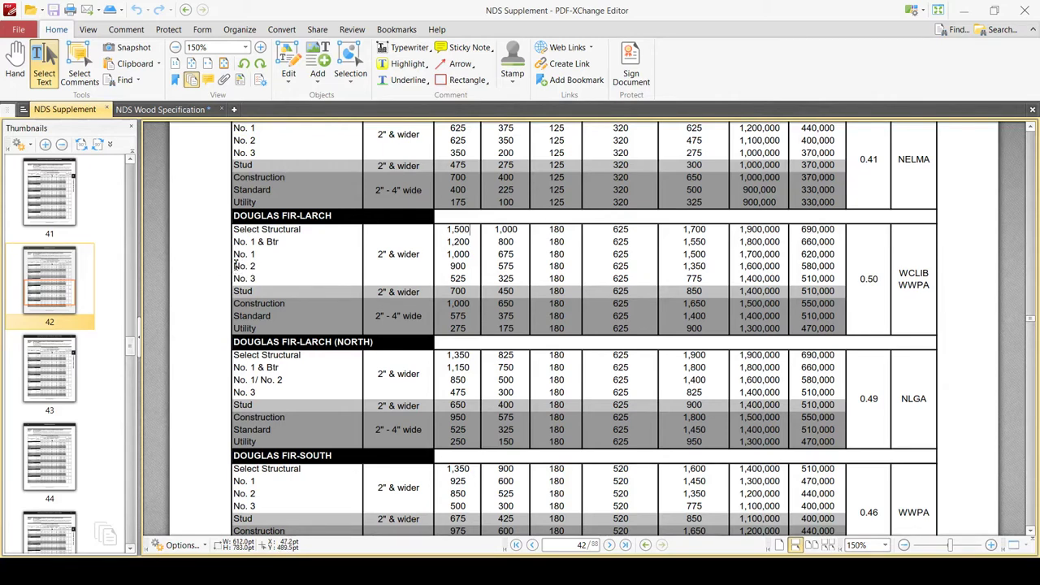
- Read the Douglas Fir-Larch No. 2 row in Table 4A against the design value column headings
{"action": "left_click_drag", "start_coordinate": [235, 265], "coordinate": [260, 268]}
{"action": "left_click", "coordinate": [260, 268]}
{"action": "left_click_drag", "start_coordinate": [842, 277], "coordinate": [451, 266]}
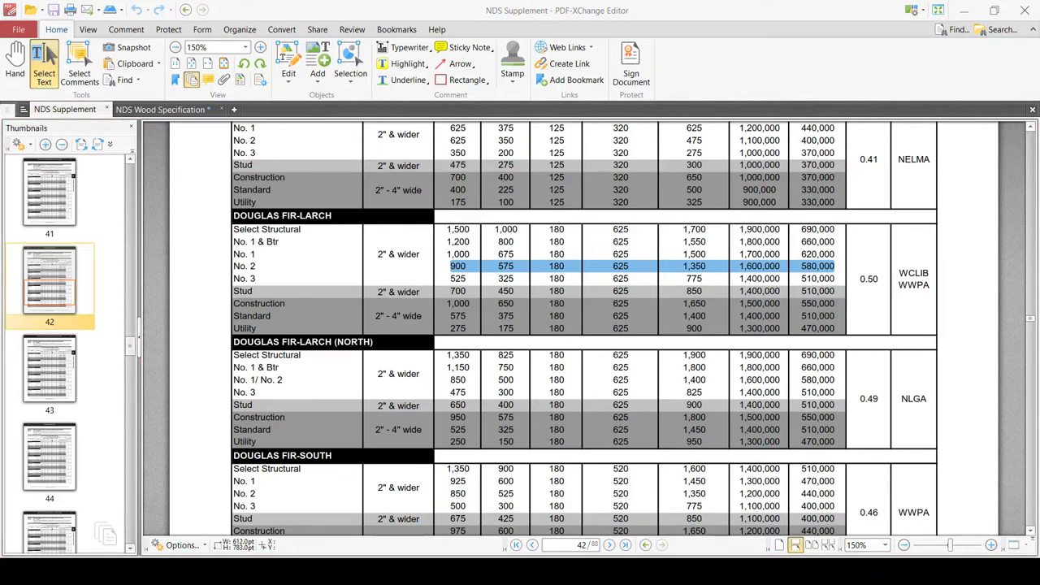
{"action": "scroll", "coordinate": [449, 266], "scroll_direction": "up", "scroll_amount": 2}
{"action": "scroll", "coordinate": [449, 266], "scroll_direction": "up", "scroll_amount": 12}
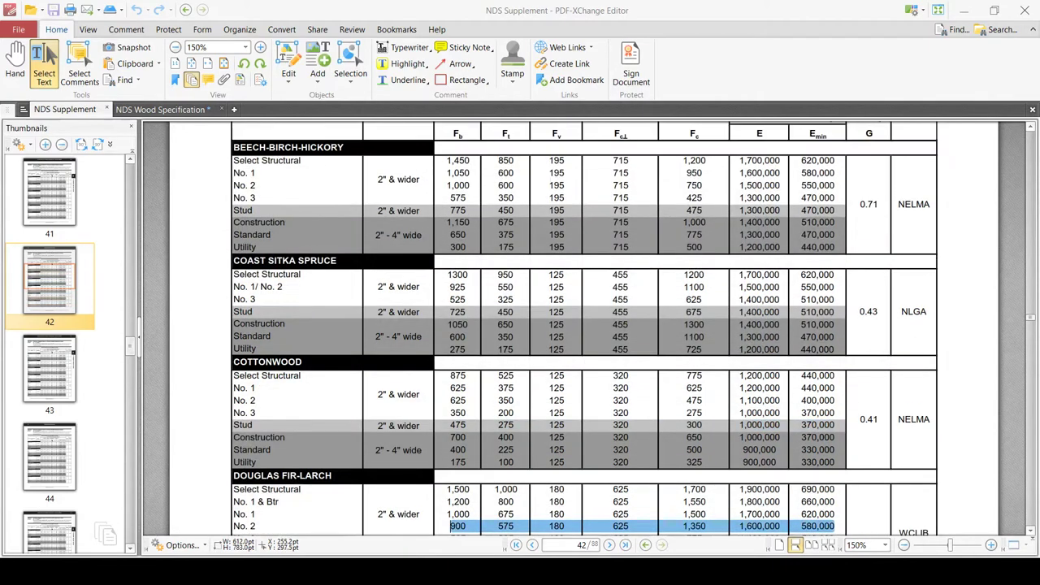
{"action": "scroll", "coordinate": [449, 266], "scroll_direction": "down", "scroll_amount": 10}
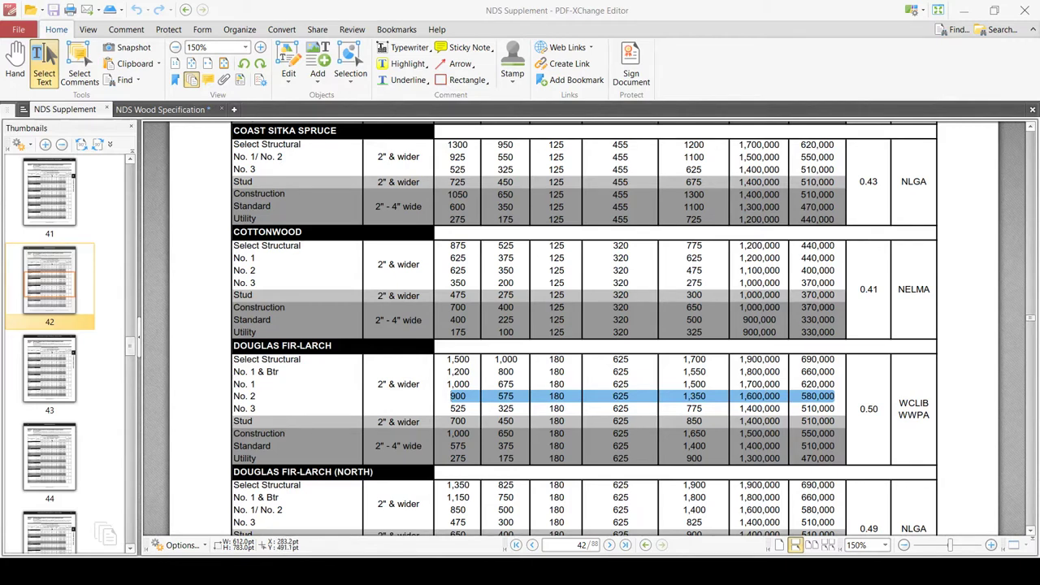
{"action": "left_click", "coordinate": [557, 400]}
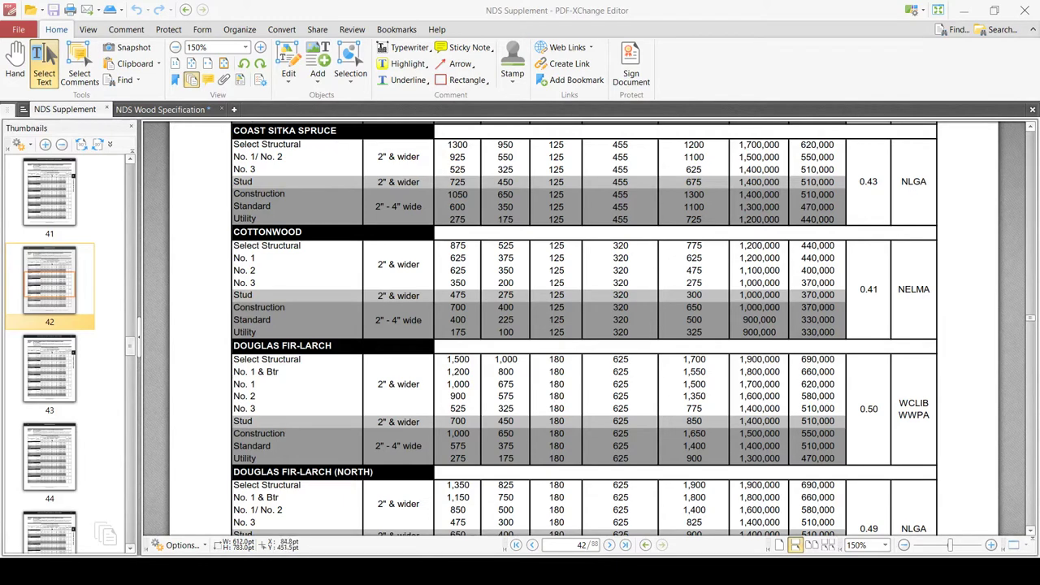
{"action": "scroll", "coordinate": [584, 329], "scroll_direction": "up", "scroll_amount": 5}
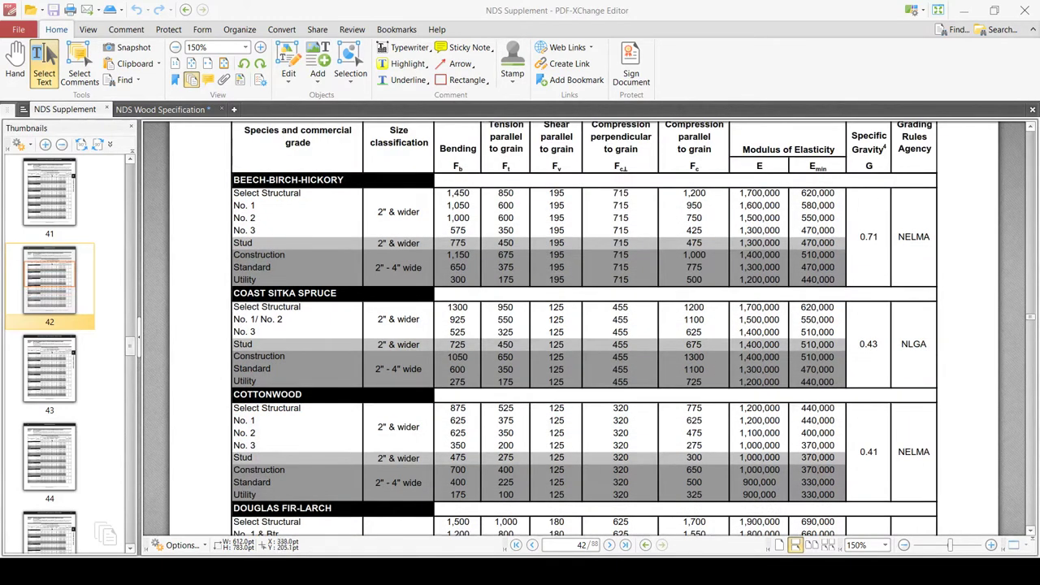
{"action": "scroll", "coordinate": [583, 329], "scroll_direction": "down", "scroll_amount": 4}
{"action": "scroll", "coordinate": [583, 329], "scroll_direction": "down", "scroll_amount": 1}
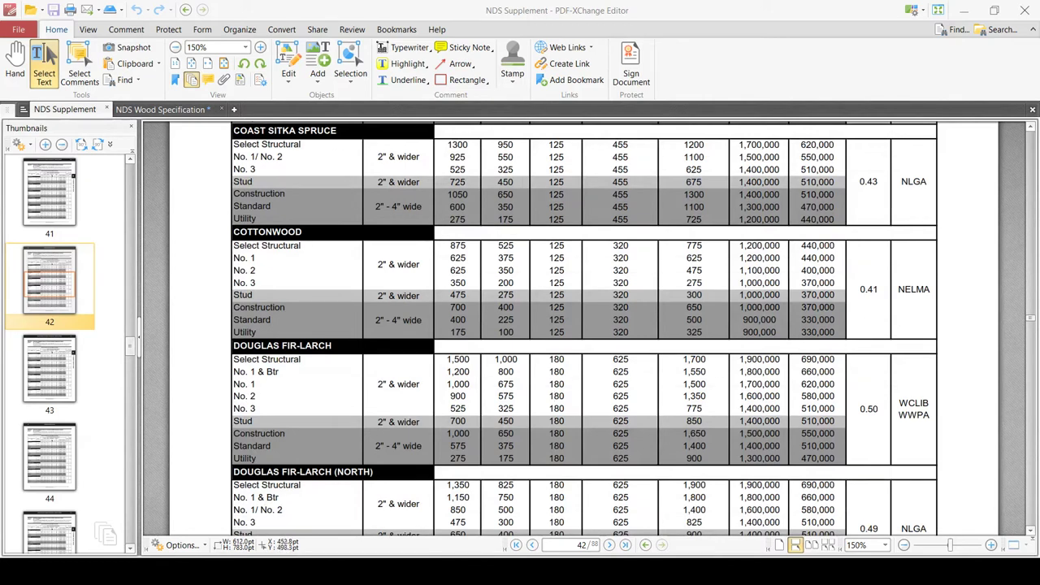
- Mark the Douglas Fir-Larch No. 2 values from Ft through Emin and check which column heading each belongs to
{"action": "left_click_drag", "start_coordinate": [833, 409], "coordinate": [475, 397]}
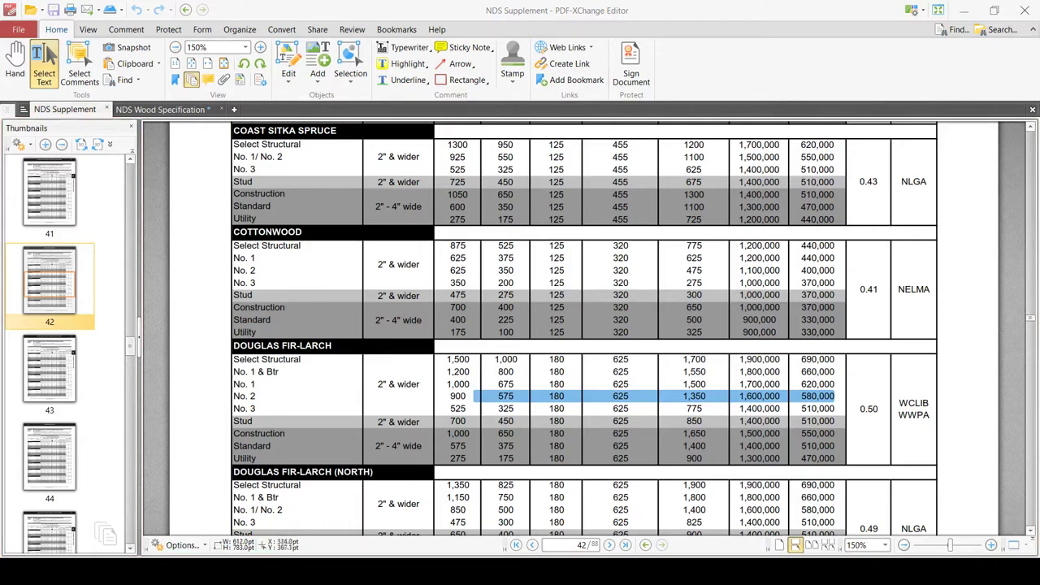
{"action": "scroll", "coordinate": [585, 328], "scroll_direction": "up", "scroll_amount": 1}
{"action": "scroll", "coordinate": [584, 329], "scroll_direction": "up", "scroll_amount": 10}
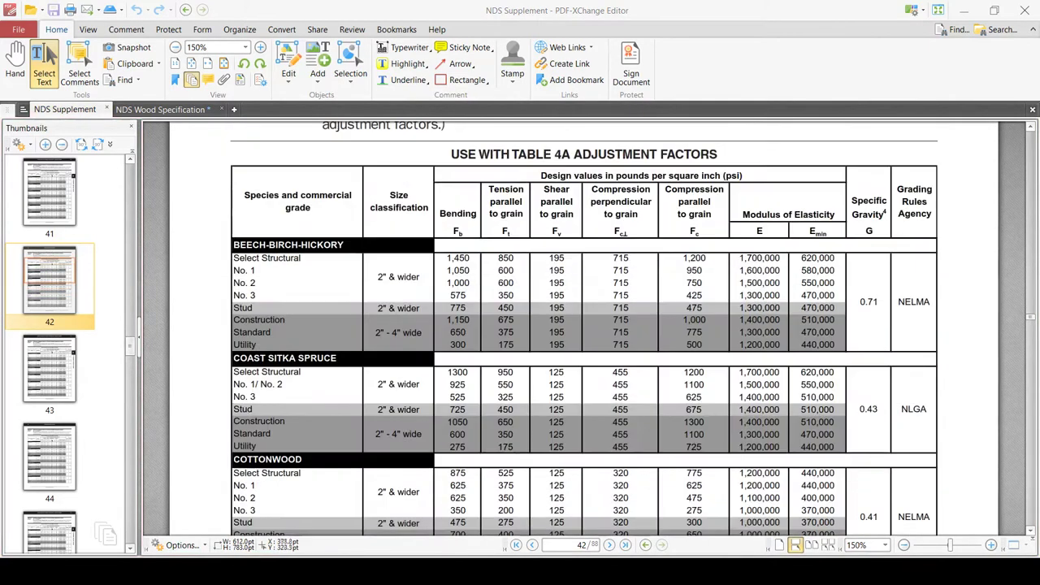
{"action": "scroll", "coordinate": [584, 328], "scroll_direction": "down", "scroll_amount": 8}
{"action": "scroll", "coordinate": [584, 329], "scroll_direction": "down", "scroll_amount": 5}
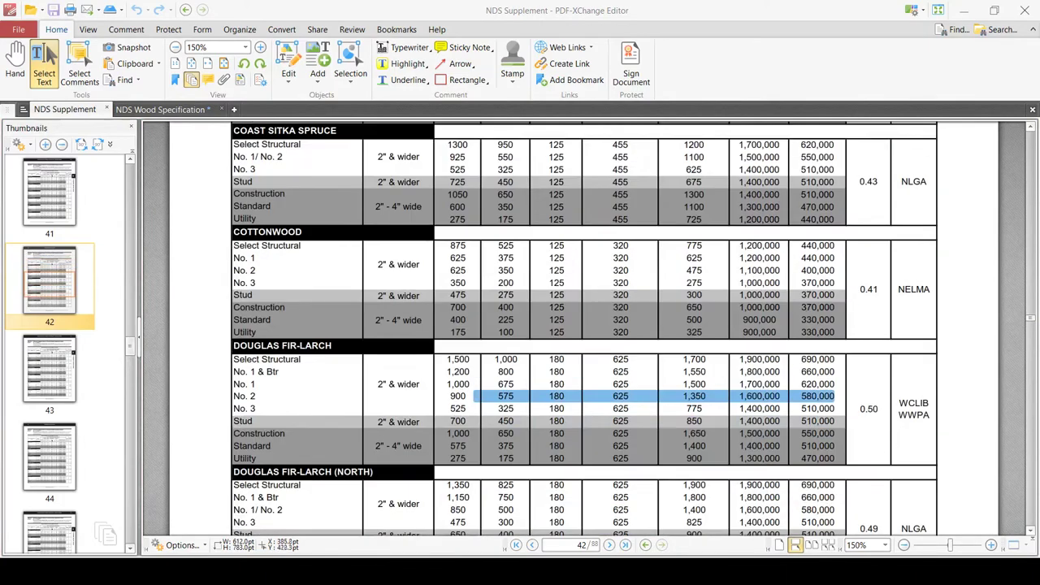
{"action": "scroll", "coordinate": [584, 328], "scroll_direction": "up", "scroll_amount": 10}
{"action": "scroll", "coordinate": [584, 328], "scroll_direction": "down", "scroll_amount": 9}
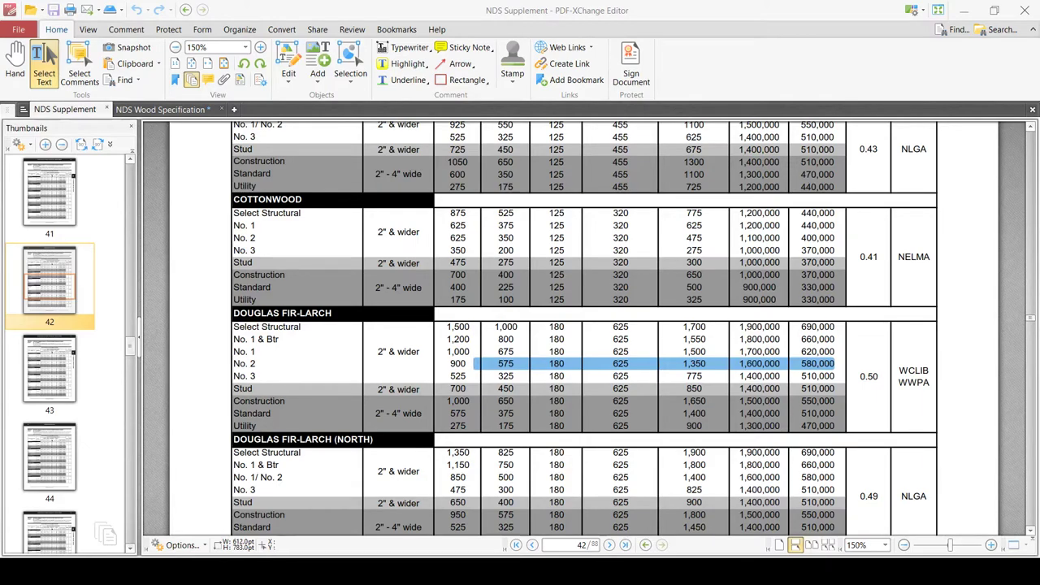
{"action": "scroll", "coordinate": [568, 329], "scroll_direction": "up", "scroll_amount": 5}
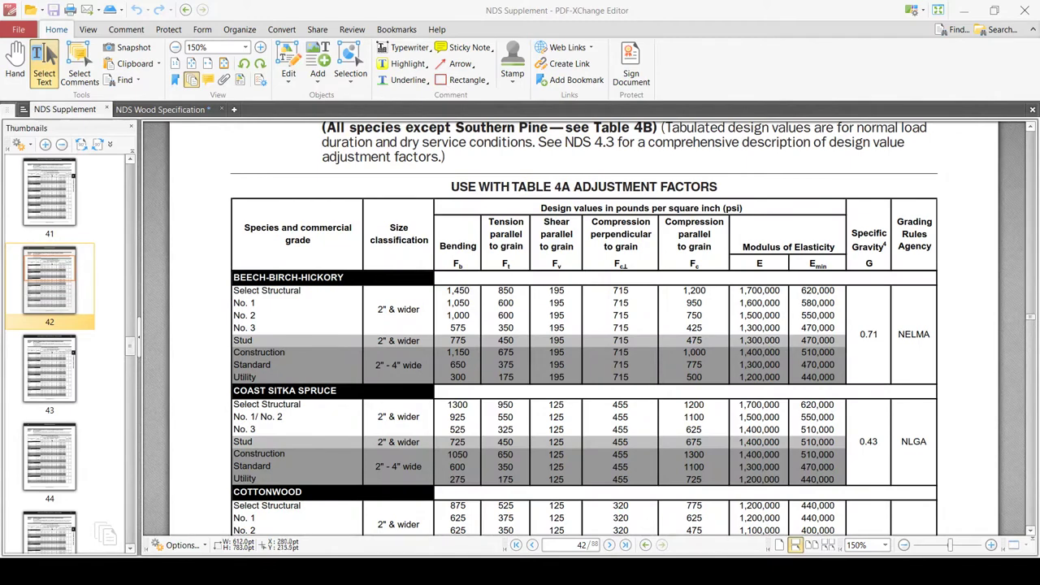
{"action": "scroll", "coordinate": [569, 329], "scroll_direction": "down", "scroll_amount": 3}
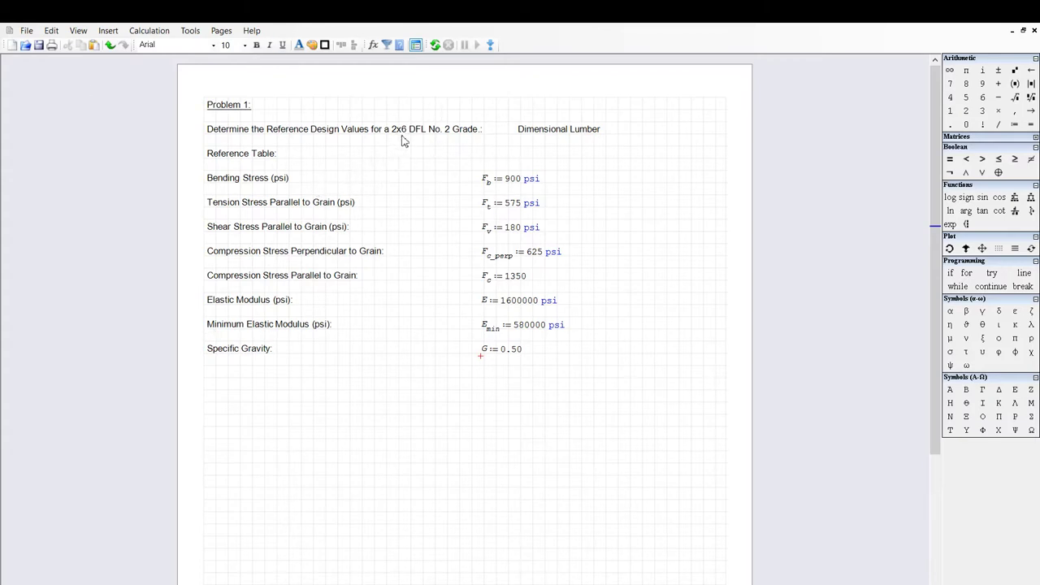
- Switch to the calculation worksheet, review Problem 1's bending stress entry, and place the cursor beside the Problem 2 statement
{"action": "left_click_drag", "start_coordinate": [207, 176], "coordinate": [525, 187]}
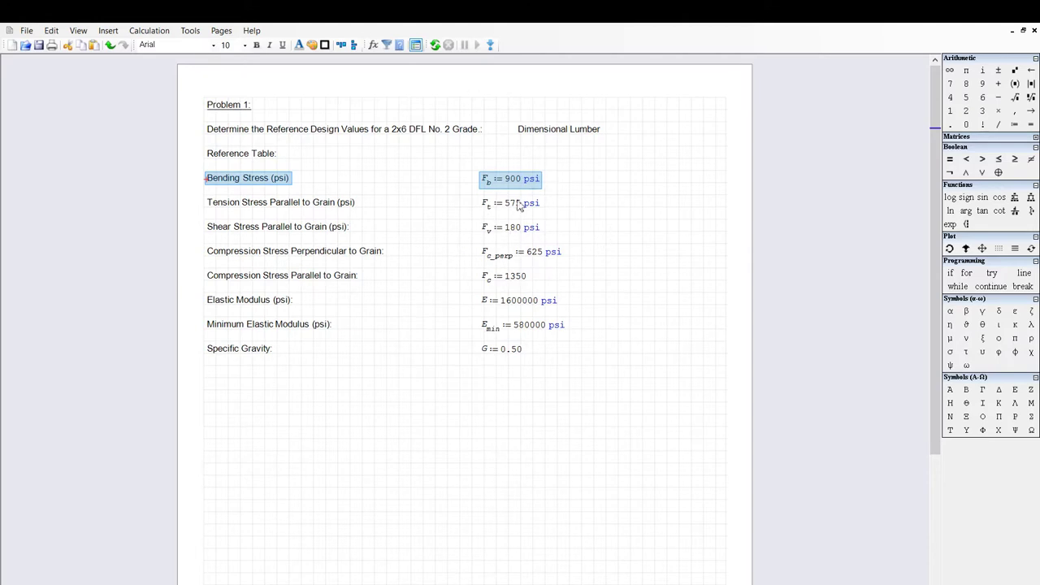
{"action": "left_click", "coordinate": [557, 359]}
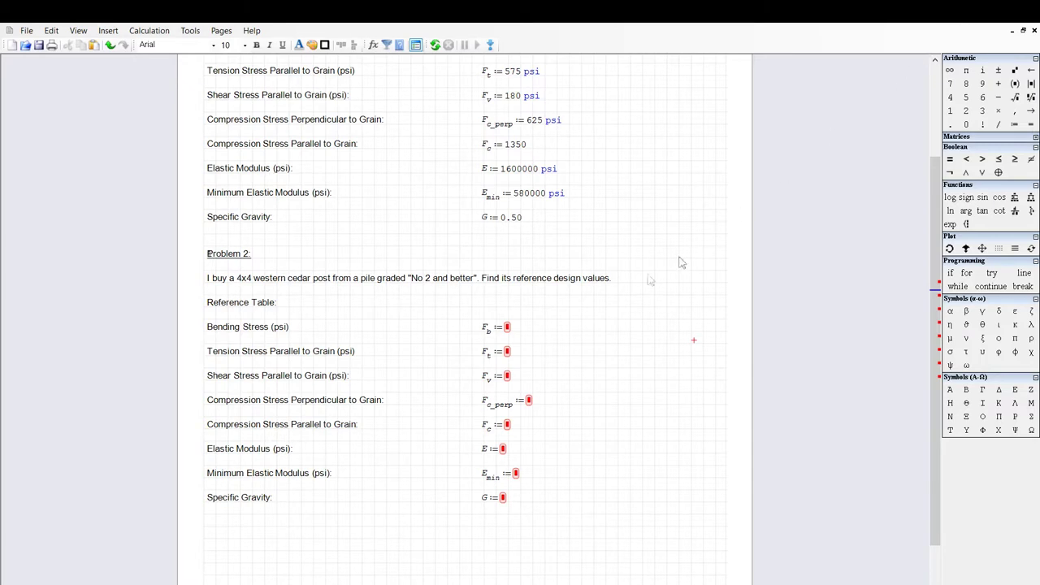
{"action": "left_click", "coordinate": [628, 274]}
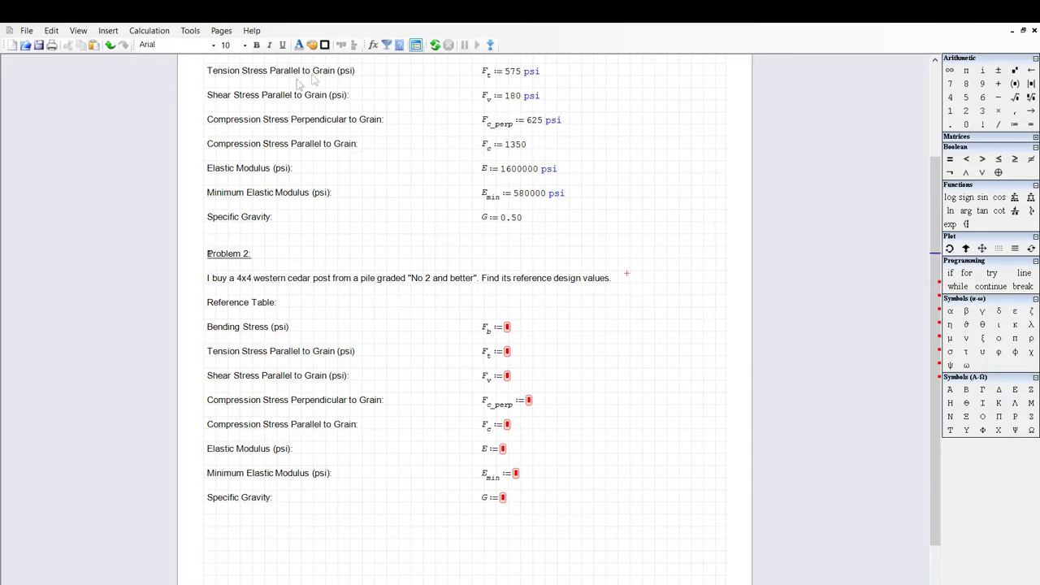
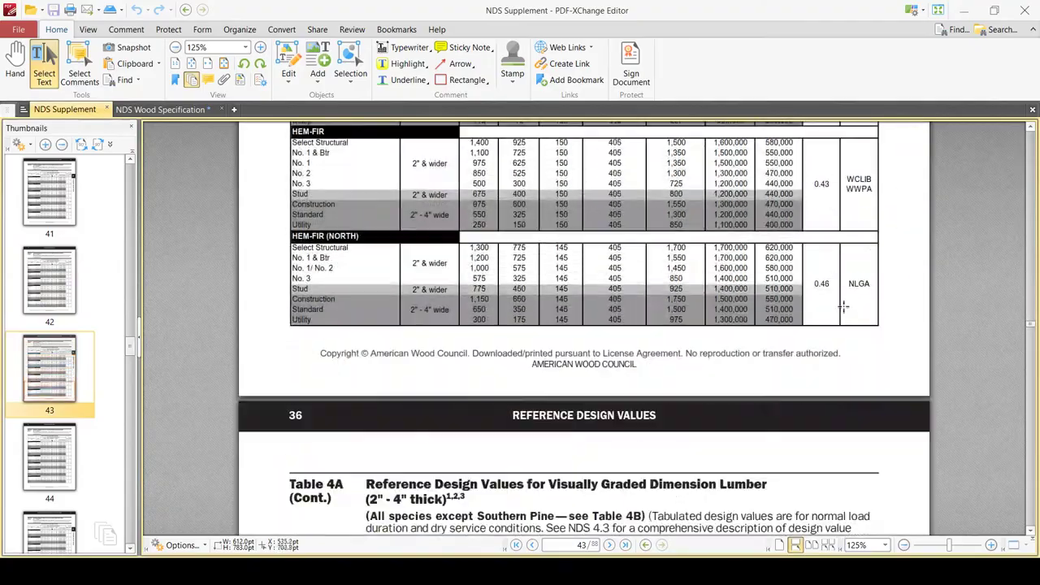
- Switch to the NDS Supplement and locate the Western Cedars section of Table 4A
{"action": "scroll", "coordinate": [803, 312], "scroll_direction": "down", "scroll_amount": 12}
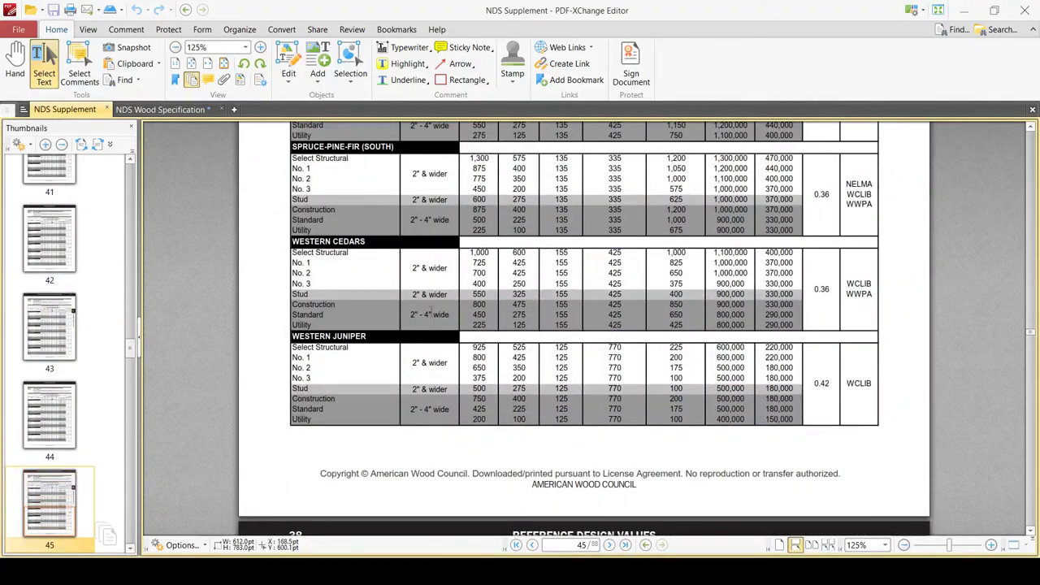
{"action": "scroll", "coordinate": [421, 298], "scroll_direction": "up", "scroll_amount": 2}
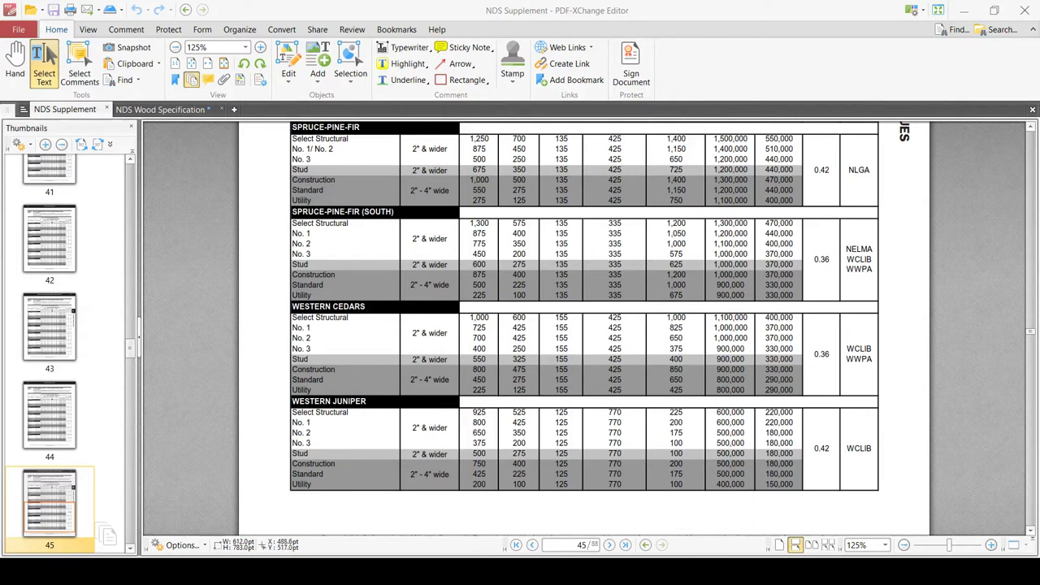
{"action": "left_click", "coordinate": [310, 234]}
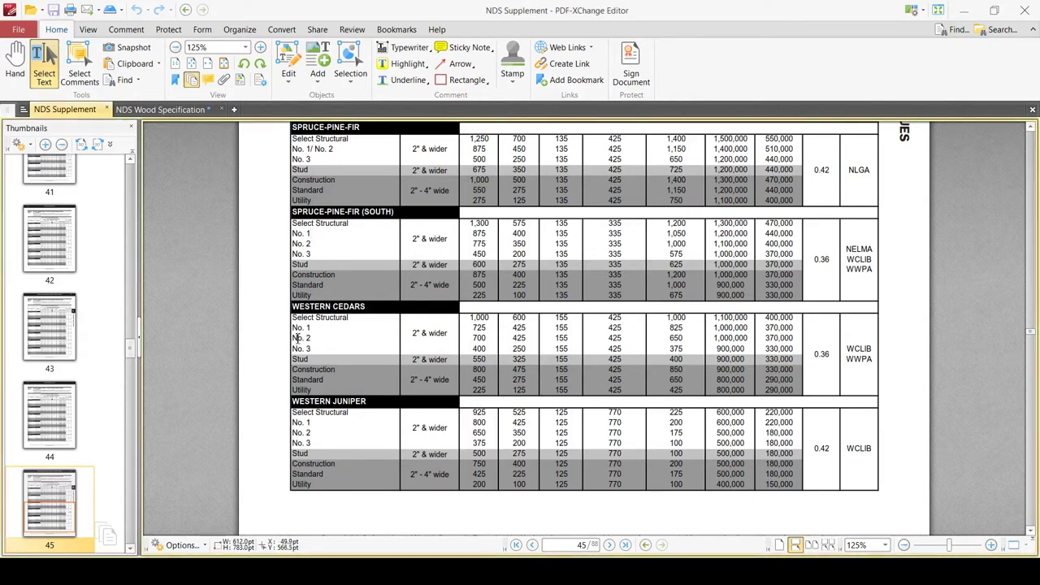
- Examine the No. 1, No. 2 and No. 3 grade rows and the size classification under Western Cedars
{"action": "left_click_drag", "start_coordinate": [313, 327], "coordinate": [312, 340]}
{"action": "left_click", "coordinate": [326, 344]}
{"action": "mouse_move", "coordinate": [292, 338]}
{"action": "left_mouse_down"}
{"action": "mouse_move", "coordinate": [308, 339]}
{"action": "mouse_move", "coordinate": [308, 329]}
{"action": "left_mouse_up"}
{"action": "left_click", "coordinate": [328, 332]}
{"action": "left_click_drag", "start_coordinate": [300, 348], "coordinate": [308, 347]}
{"action": "left_click", "coordinate": [343, 345]}
{"action": "mouse_move", "coordinate": [294, 342]}
{"action": "left_mouse_down"}
{"action": "mouse_move", "coordinate": [321, 329]}
{"action": "mouse_move", "coordinate": [291, 329]}
{"action": "left_mouse_up"}
{"action": "left_click", "coordinate": [294, 329]}
{"action": "left_click_drag", "start_coordinate": [333, 324], "coordinate": [445, 340]}
{"action": "left_click_drag", "start_coordinate": [292, 338], "coordinate": [321, 338]}
{"action": "left_click", "coordinate": [370, 336]}
- Mark the Western Cedars No. 2 row from Fb through Emin to read its design values
{"action": "left_click_drag", "start_coordinate": [755, 358], "coordinate": [694, 336]}
{"action": "left_click", "coordinate": [620, 332]}
{"action": "left_click_drag", "start_coordinate": [797, 345], "coordinate": [474, 338]}
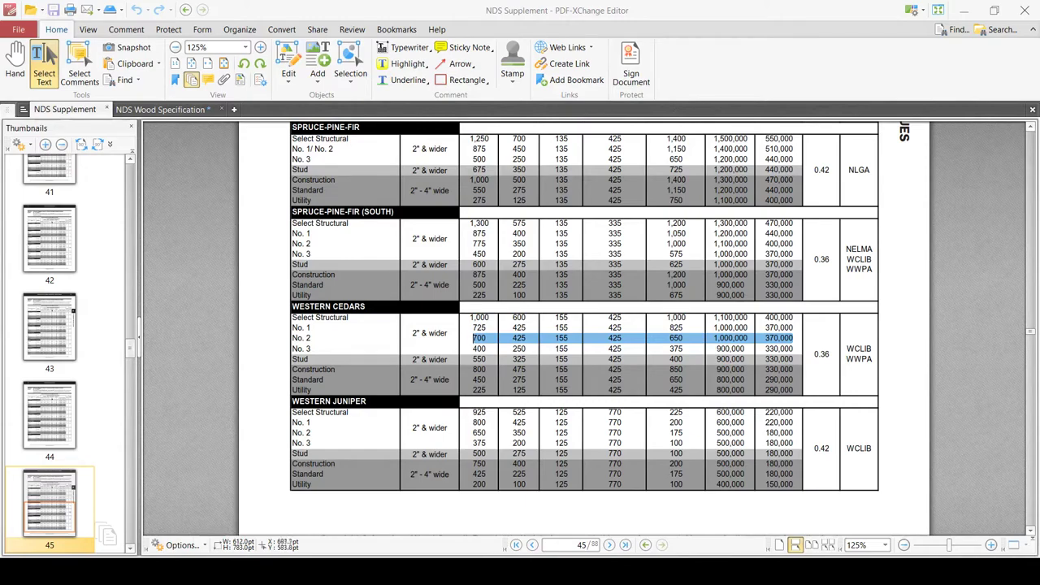
{"action": "left_click", "coordinate": [979, 360]}
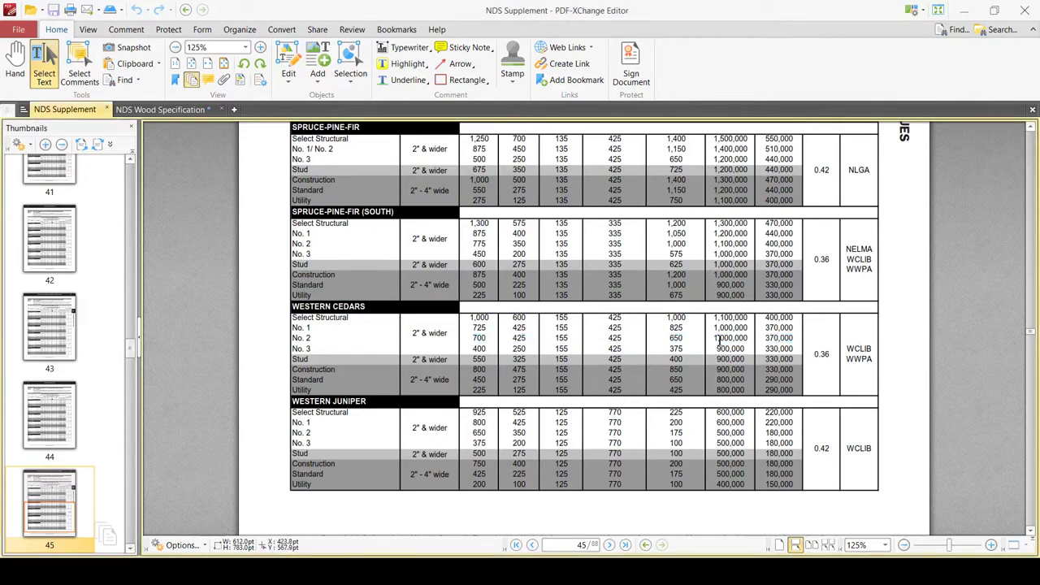
- Check the Western Cedars modulus of elasticity values against the E and Emin column headings
{"action": "left_click_drag", "start_coordinate": [718, 341], "coordinate": [719, 347]}
{"action": "left_click", "coordinate": [718, 345]}
{"action": "scroll", "coordinate": [696, 357], "scroll_direction": "up", "scroll_amount": 3}
{"action": "scroll", "coordinate": [697, 357], "scroll_direction": "up", "scroll_amount": 3}
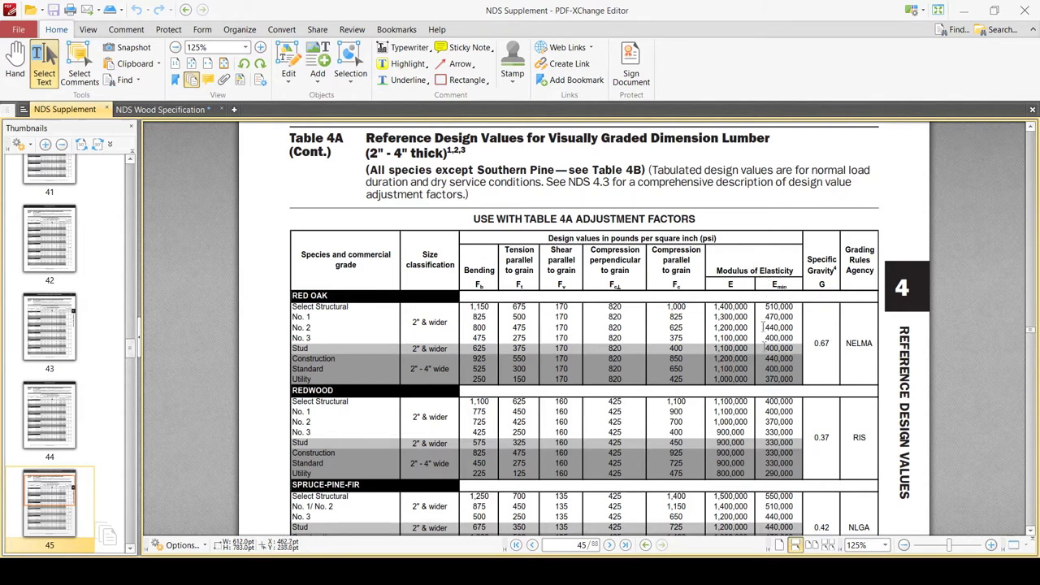
{"action": "left_click_drag", "start_coordinate": [773, 285], "coordinate": [792, 284]}
{"action": "left_click", "coordinate": [725, 338]}
{"action": "left_click_drag", "start_coordinate": [721, 285], "coordinate": [767, 285]}
{"action": "scroll", "coordinate": [602, 388], "scroll_direction": "down", "scroll_amount": 2}
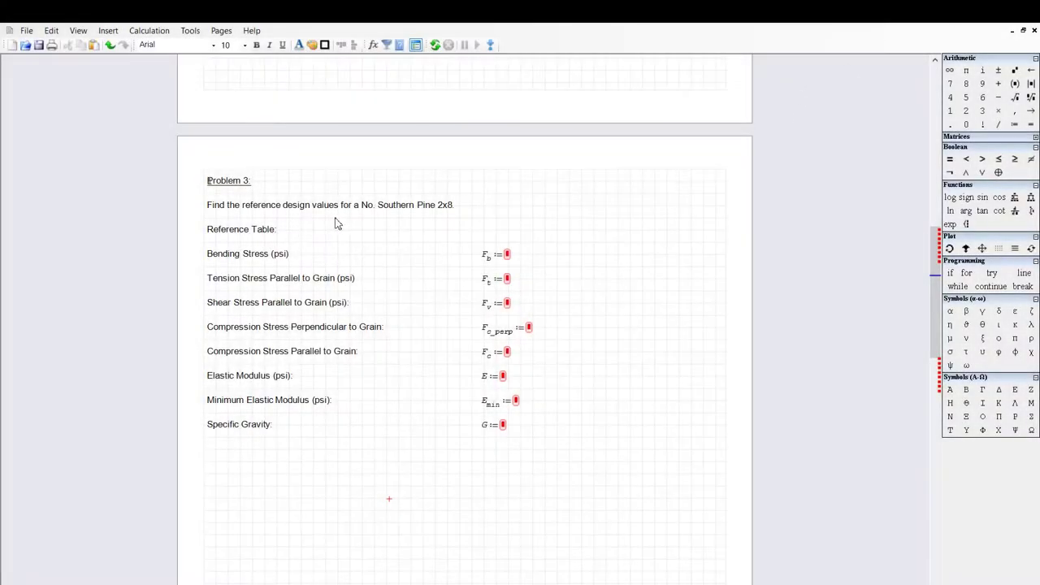
- In the calculation worksheet, add the missing grade number 2 after "No." in the Problem 3 statement
{"action": "left_click", "coordinate": [378, 205]}
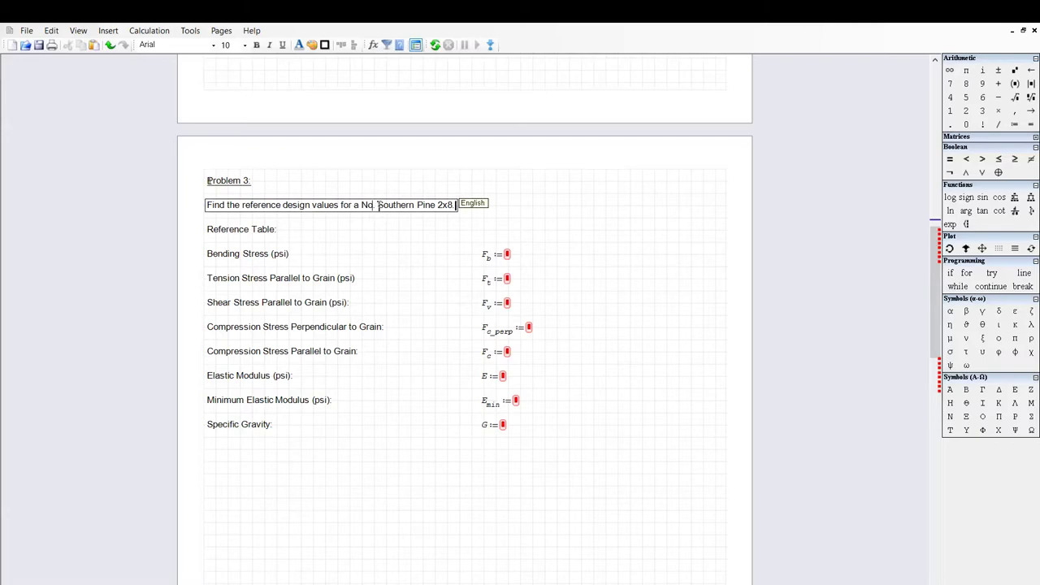
{"action": "type", "text": "2"}
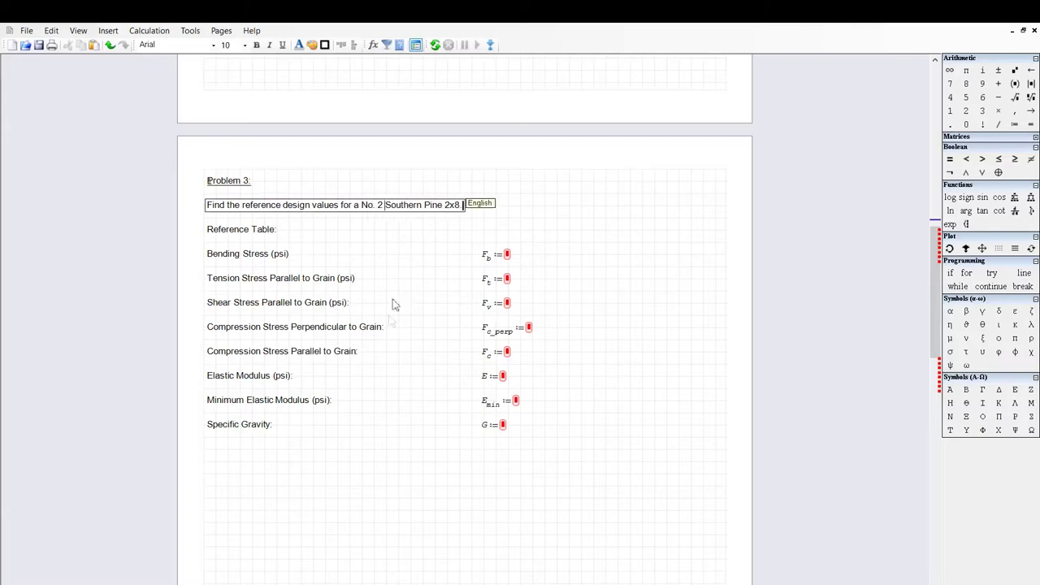
{"action": "left_click", "coordinate": [565, 230]}
- Add the text note "Dimensional Lumber" beside the Problem 3 statement
{"action": "left_click", "coordinate": [491, 202]}
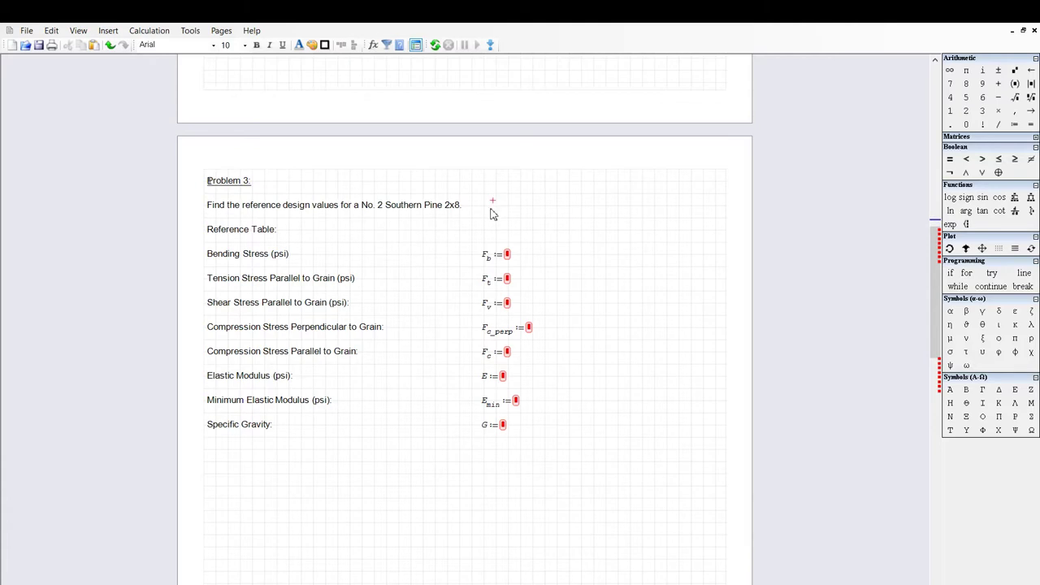
{"action": "key", "text": "quotedbl"}
{"action": "type", "text": "Dimensional"}
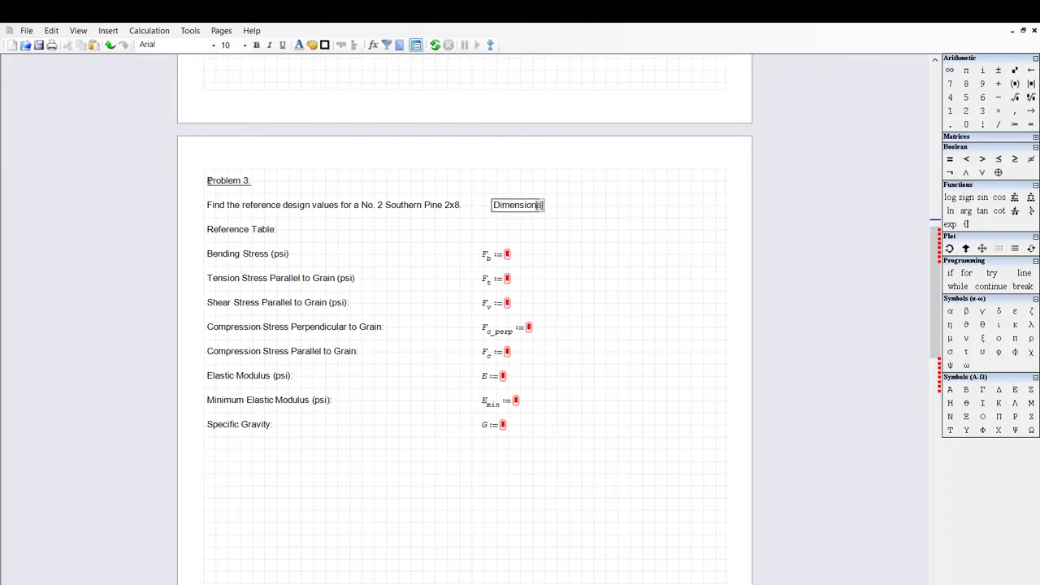
{"action": "type", "text": " Lumber"}
{"action": "left_click", "coordinate": [623, 313]}
- Enter 4A as the reference table for Problem 2
{"action": "scroll", "coordinate": [195, 512], "scroll_direction": "up", "scroll_amount": 1}
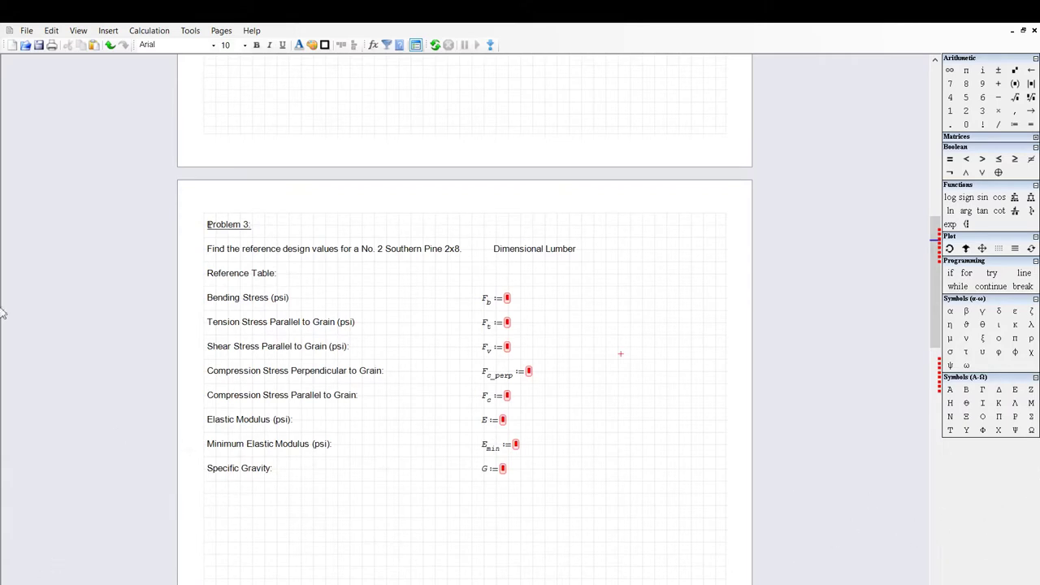
{"action": "scroll", "coordinate": [687, 388], "scroll_direction": "up", "scroll_amount": 4}
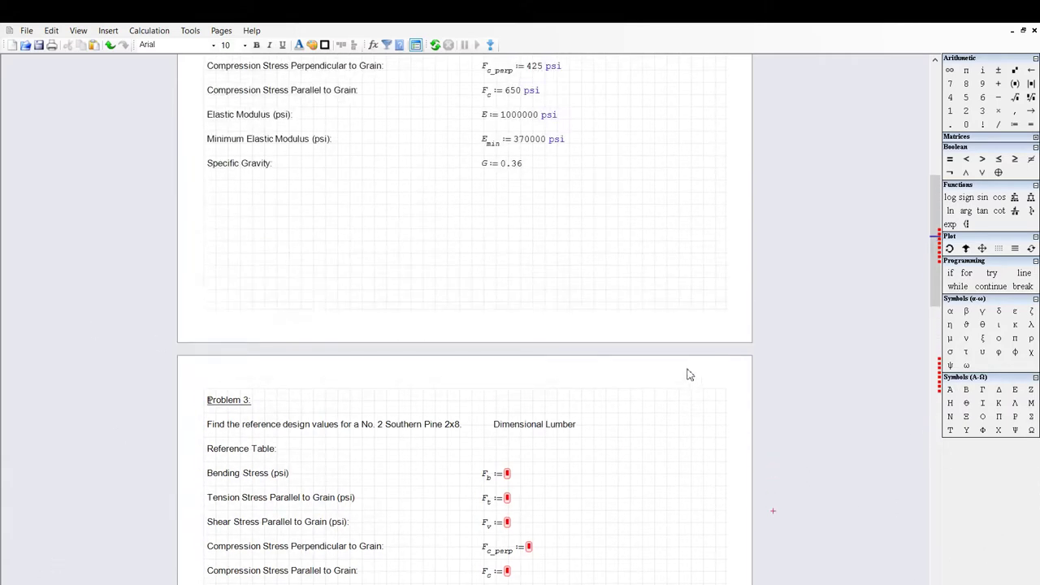
{"action": "scroll", "coordinate": [687, 375], "scroll_direction": "up", "scroll_amount": 9}
{"action": "left_click", "coordinate": [276, 364]}
{"action": "type", "text": ": 4A"}
{"action": "key", "text": "BackSpace"}
{"action": "key", "text": "BackSpace"}
{"action": "type", "text": "4A"}
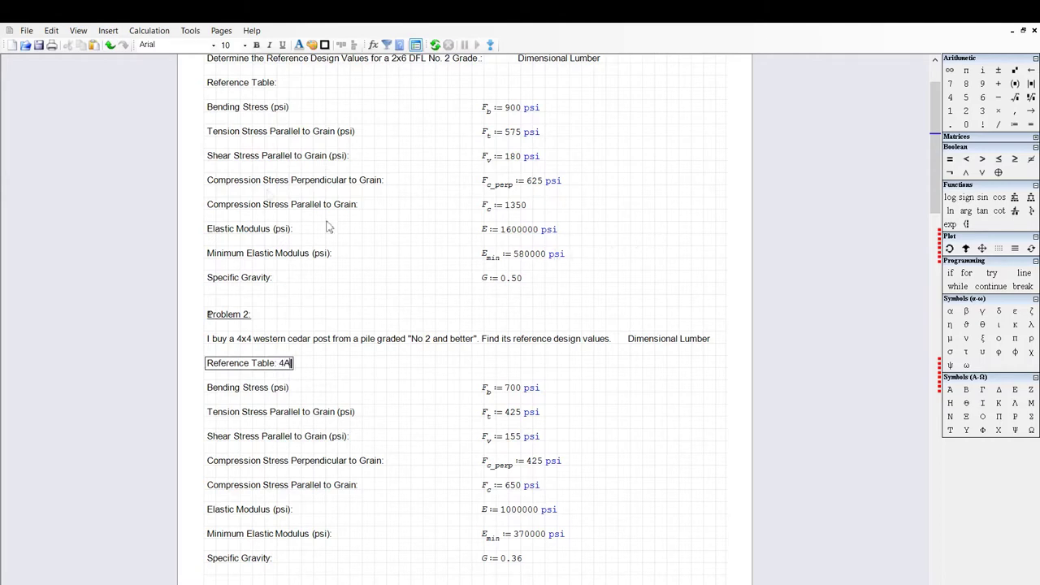
- Enter 4A as the reference table for Problem 1
{"action": "triple_click", "coordinate": [277, 84]}
{"action": "left_click", "coordinate": [278, 84]}
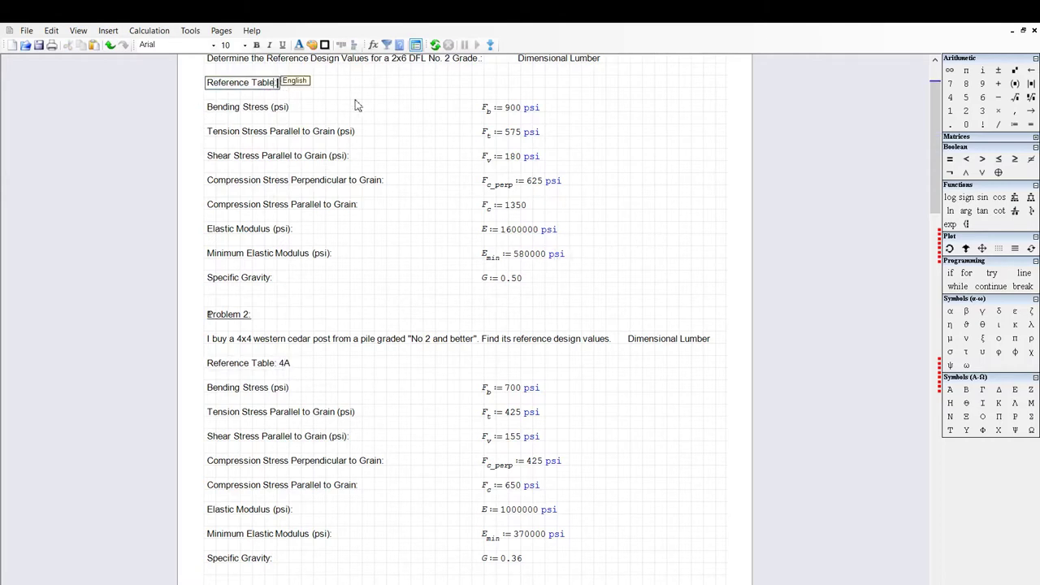
{"action": "type", "text": "4A"}
{"action": "scroll", "coordinate": [422, 260], "scroll_direction": "up", "scroll_amount": 1}
{"action": "left_click", "coordinate": [419, 213]}
- Return to Problem 3, switch to the NDS Supplement, and locate Table 4B for Southern Pine dimension lumber
{"action": "scroll", "coordinate": [422, 325], "scroll_direction": "down", "scroll_amount": 10}
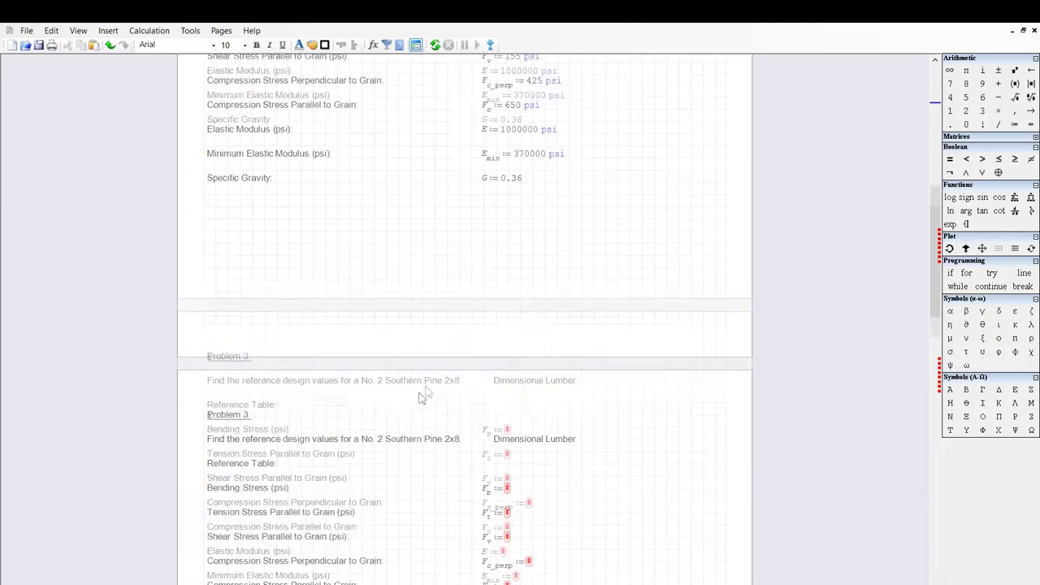
{"action": "scroll", "coordinate": [445, 381], "scroll_direction": "up", "scroll_amount": 1}
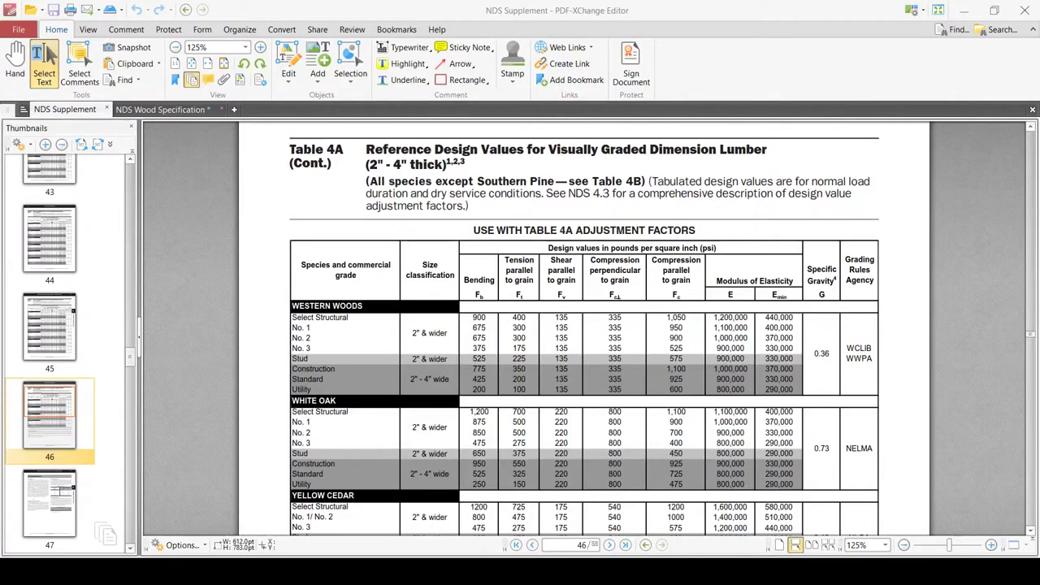
{"action": "scroll", "coordinate": [308, 364], "scroll_direction": "down", "scroll_amount": 10}
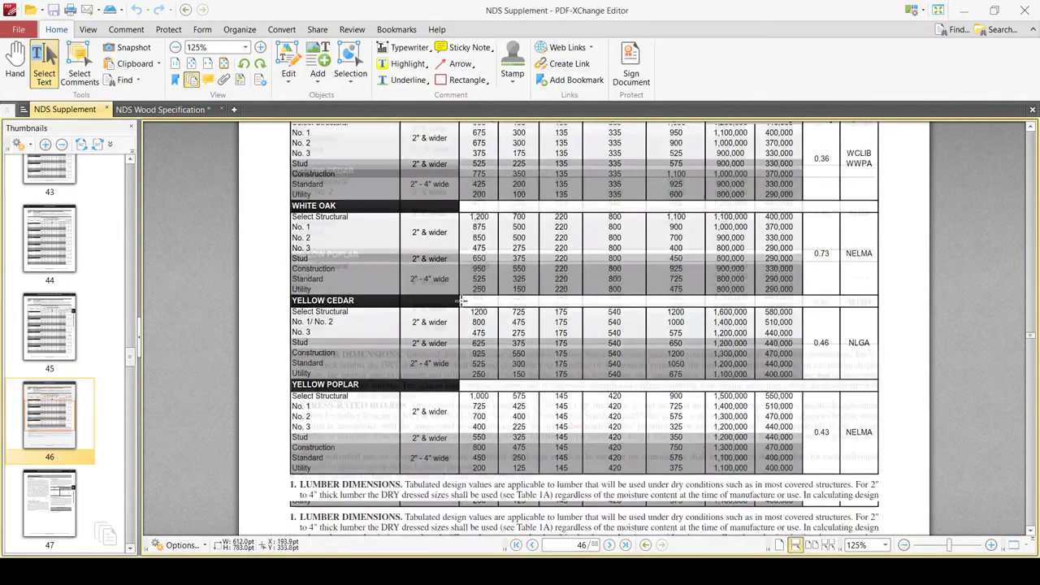
{"action": "scroll", "coordinate": [309, 364], "scroll_direction": "down", "scroll_amount": 10}
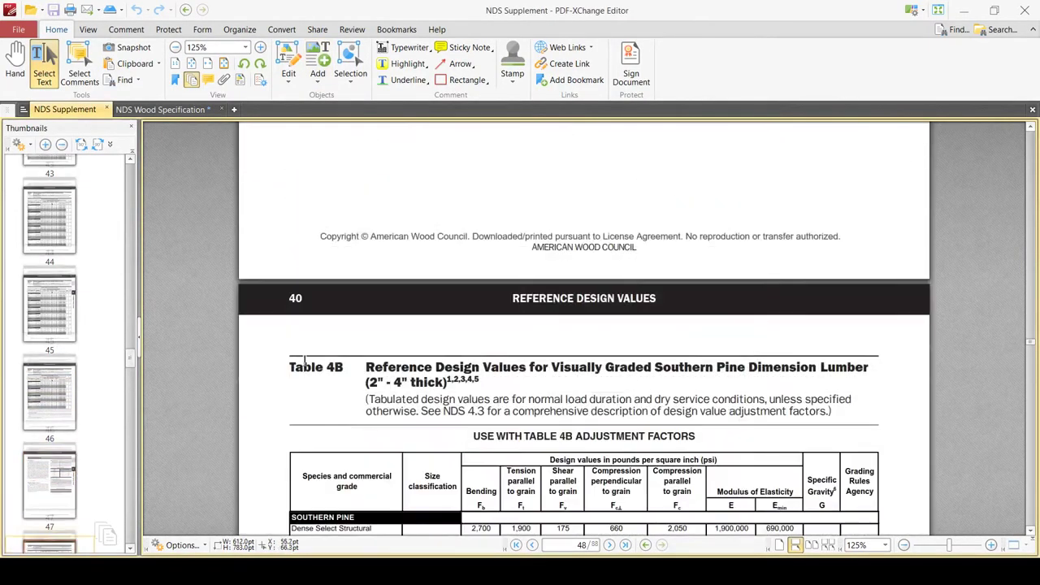
- Review the adjustment factors on the page before Table 4B, including size, repetitive member, flat use and wet service factors, and return to the table
{"action": "scroll", "coordinate": [384, 332], "scroll_direction": "up", "scroll_amount": 5}
{"action": "scroll", "coordinate": [384, 332], "scroll_direction": "up", "scroll_amount": 10}
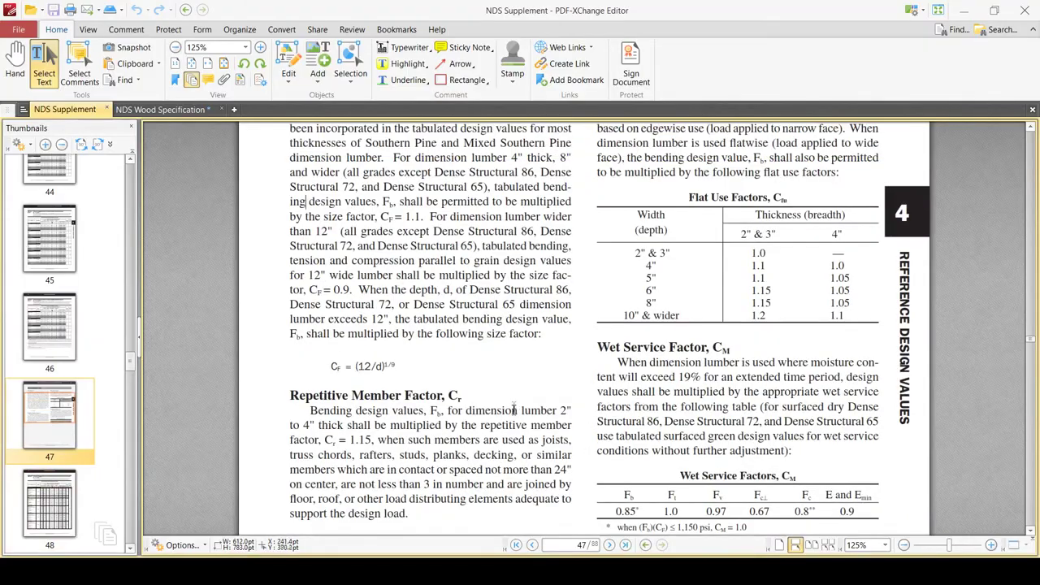
{"action": "scroll", "coordinate": [550, 382], "scroll_direction": "down", "scroll_amount": 6}
{"action": "scroll", "coordinate": [550, 382], "scroll_direction": "down", "scroll_amount": 5}
{"action": "scroll", "coordinate": [561, 371], "scroll_direction": "up", "scroll_amount": 10}
{"action": "scroll", "coordinate": [561, 371], "scroll_direction": "down", "scroll_amount": 2}
{"action": "scroll", "coordinate": [451, 390], "scroll_direction": "down", "scroll_amount": 8}
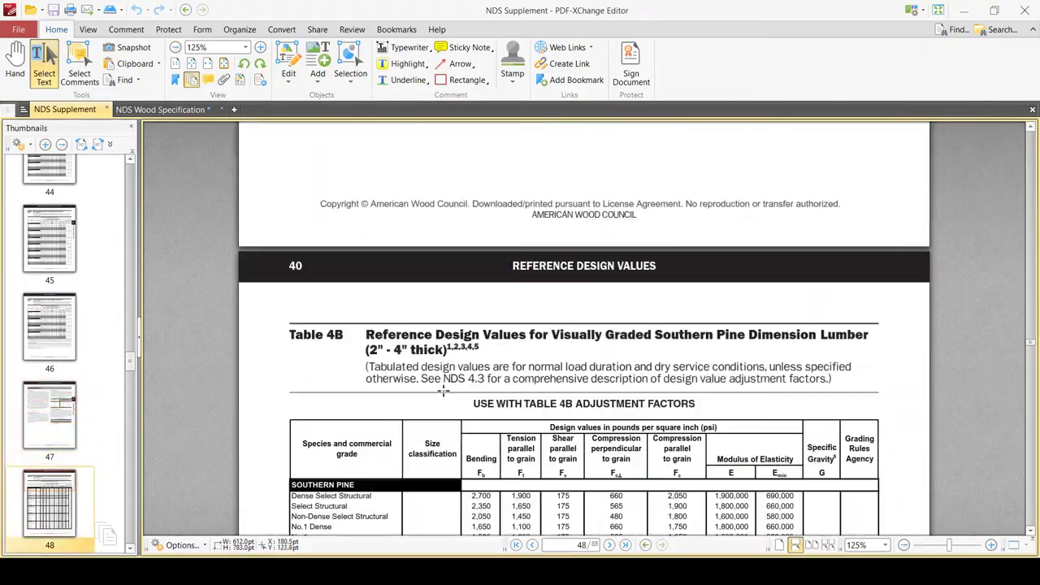
{"action": "scroll", "coordinate": [449, 388], "scroll_direction": "up", "scroll_amount": 3}
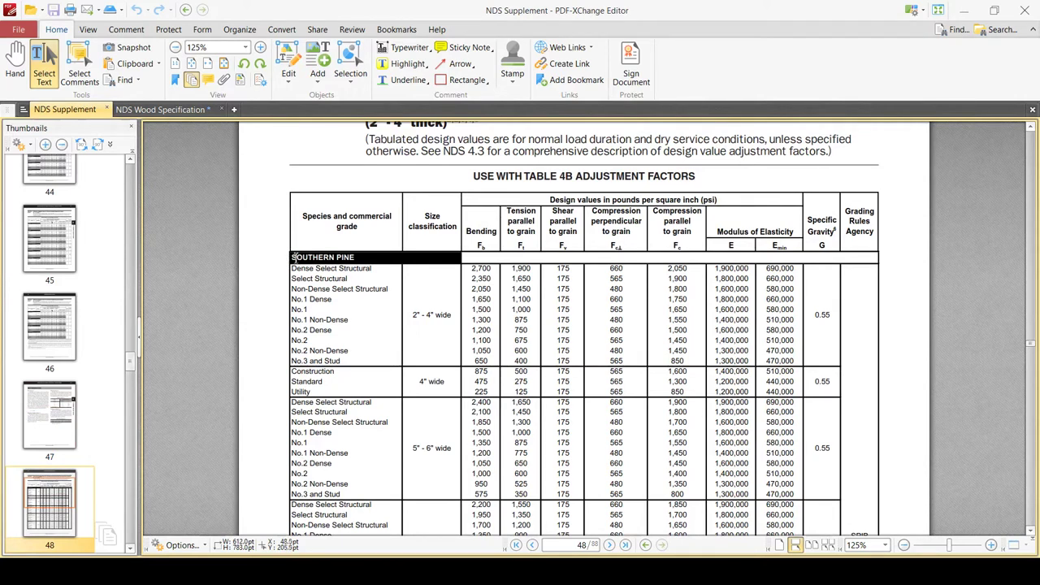
- Trace the No.2 grade row in the 2" - 4" wide group of the Southern Pine table and clear the text selection
{"action": "left_click_drag", "start_coordinate": [295, 330], "coordinate": [731, 487]}
{"action": "left_click", "coordinate": [295, 335]}
{"action": "left_click", "coordinate": [625, 347]}
{"action": "left_click_drag", "start_coordinate": [625, 348], "coordinate": [594, 345]}
{"action": "left_click", "coordinate": [520, 340]}
{"action": "left_click_drag", "start_coordinate": [476, 340], "coordinate": [378, 356]}
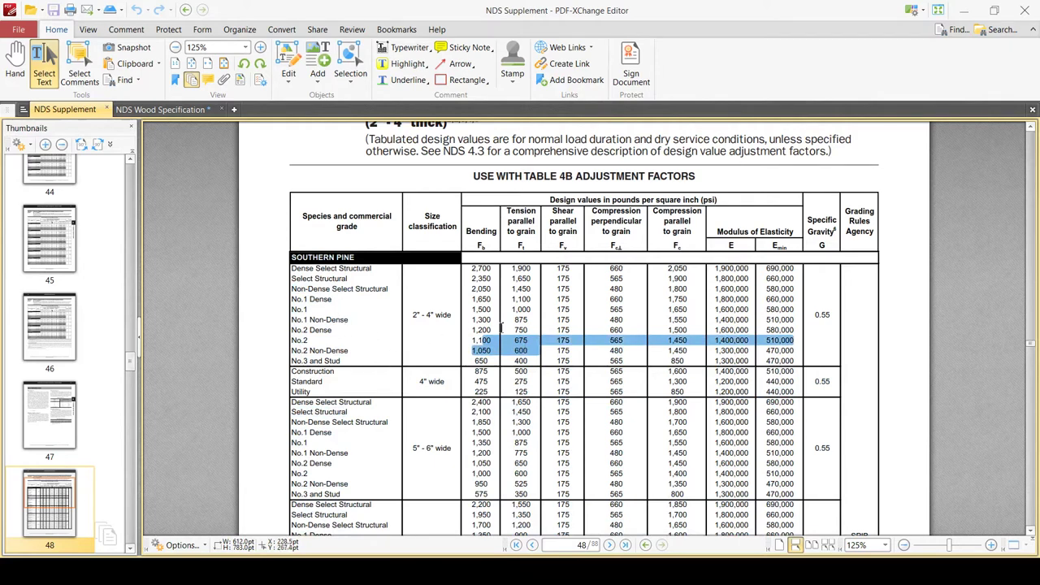
{"action": "left_click", "coordinate": [967, 366]}
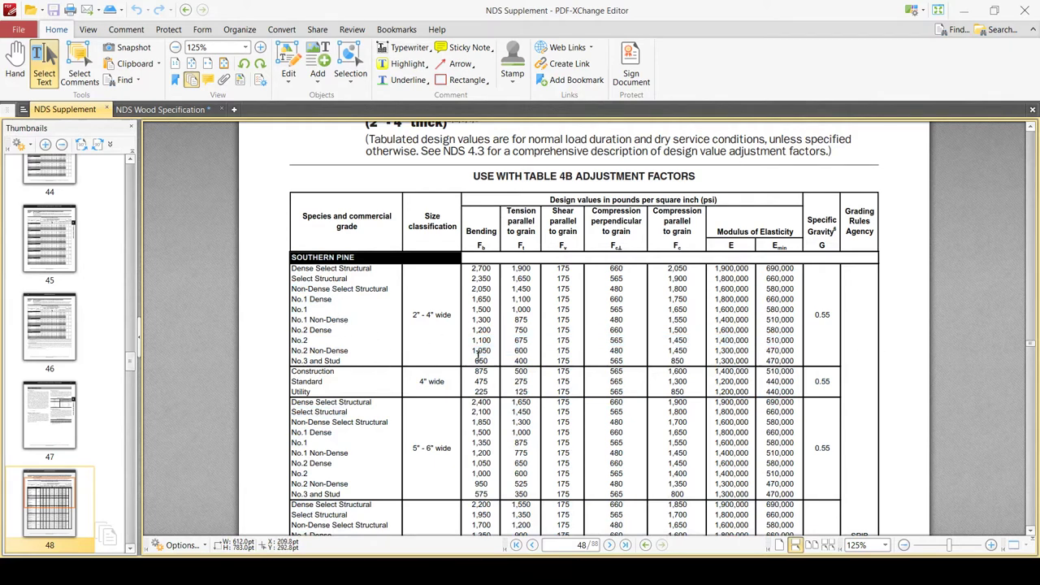
- Examine how the Southern Pine grades and design values in Table 4B are grouped by size classification, up to 12" wide
{"action": "scroll", "coordinate": [446, 309], "scroll_direction": "down", "scroll_amount": 3}
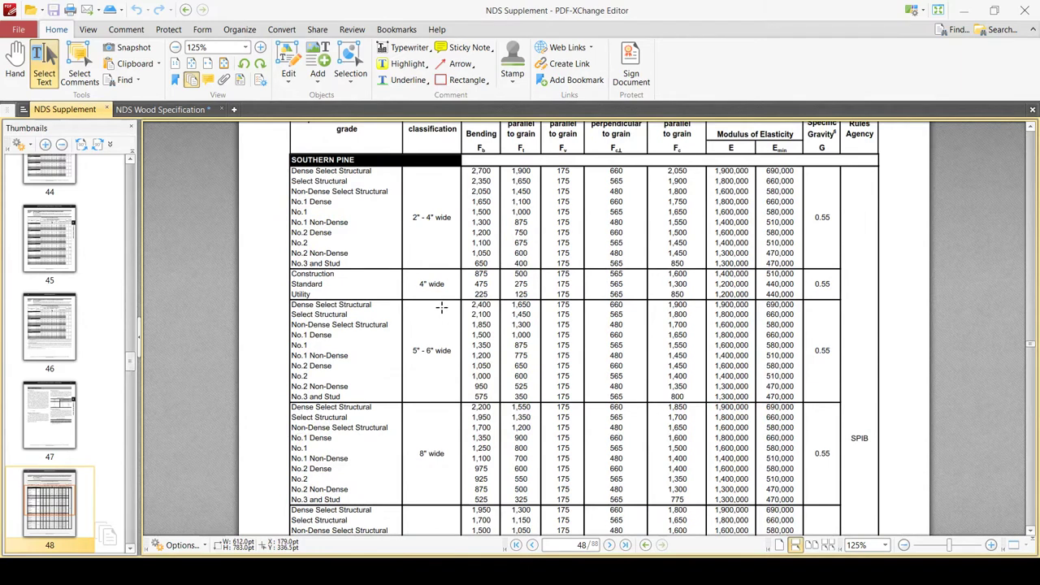
{"action": "scroll", "coordinate": [406, 294], "scroll_direction": "up", "scroll_amount": 2}
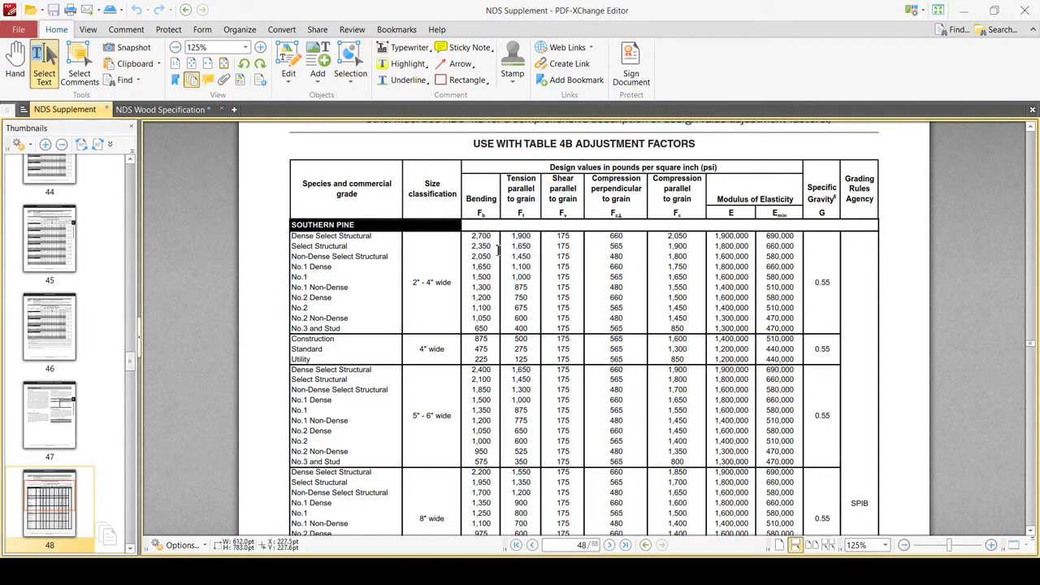
{"action": "scroll", "coordinate": [435, 357], "scroll_direction": "down", "scroll_amount": 1}
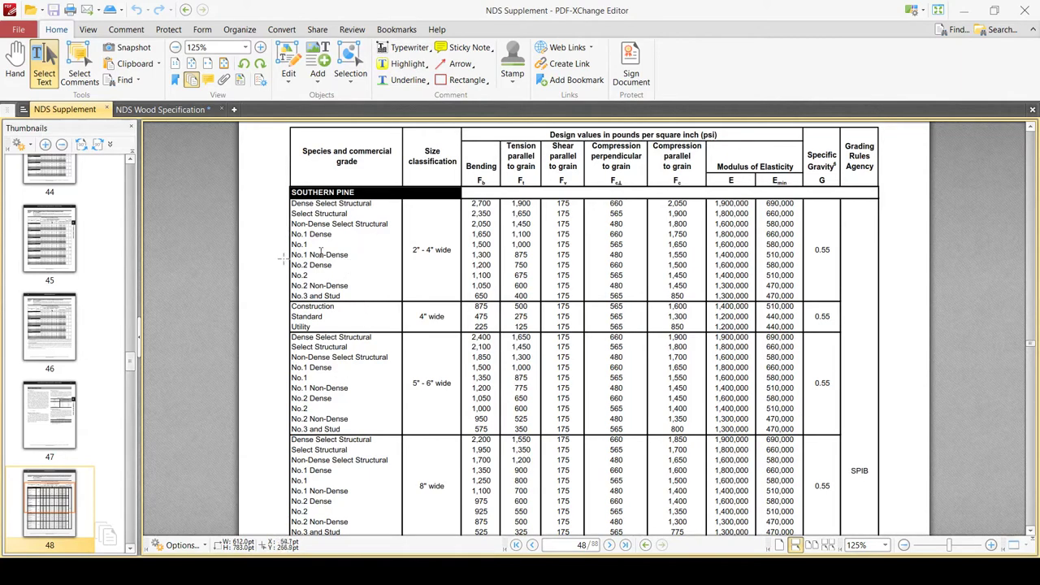
{"action": "scroll", "coordinate": [367, 370], "scroll_direction": "down", "scroll_amount": 2}
{"action": "scroll", "coordinate": [367, 371], "scroll_direction": "down", "scroll_amount": 3}
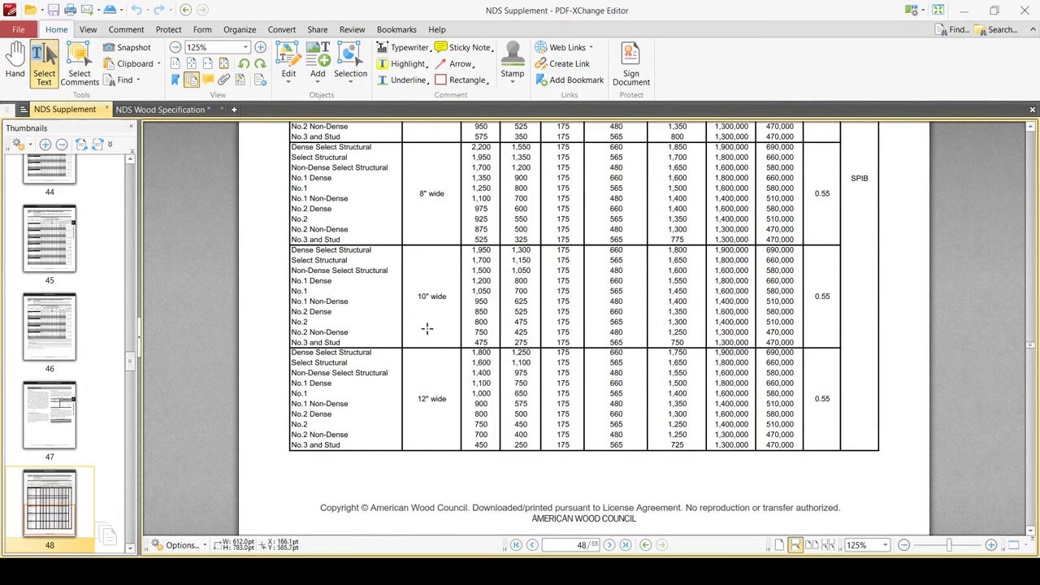
{"action": "scroll", "coordinate": [427, 329], "scroll_direction": "up", "scroll_amount": 3}
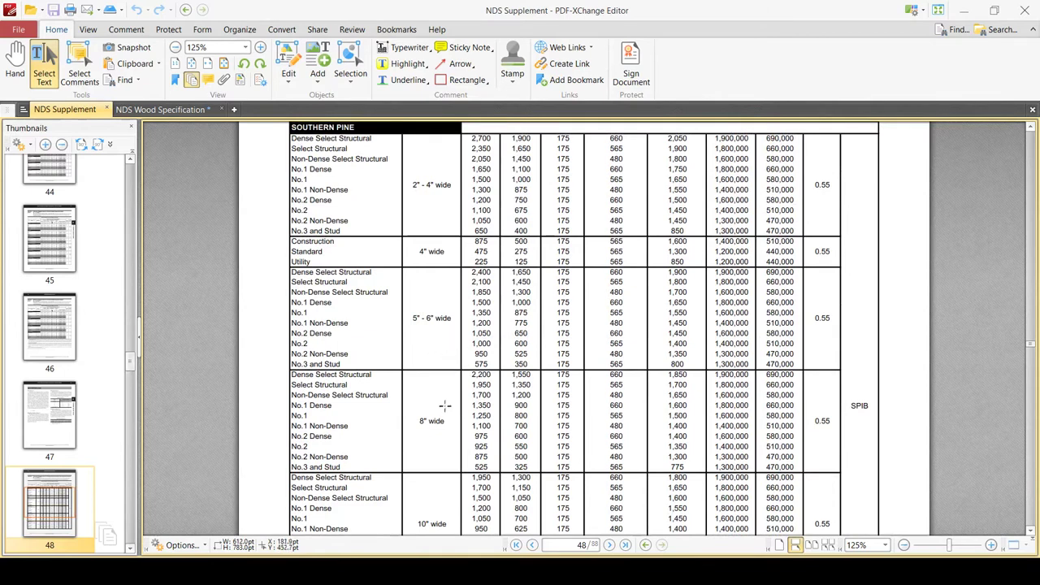
{"action": "scroll", "coordinate": [426, 424], "scroll_direction": "down", "scroll_amount": 3}
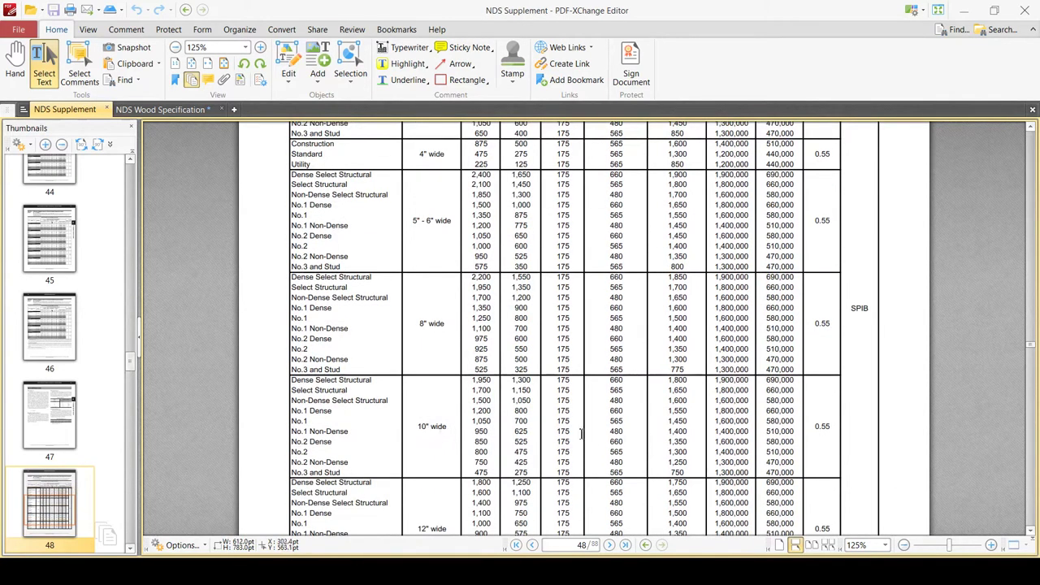
{"action": "scroll", "coordinate": [493, 398], "scroll_direction": "up", "scroll_amount": 4}
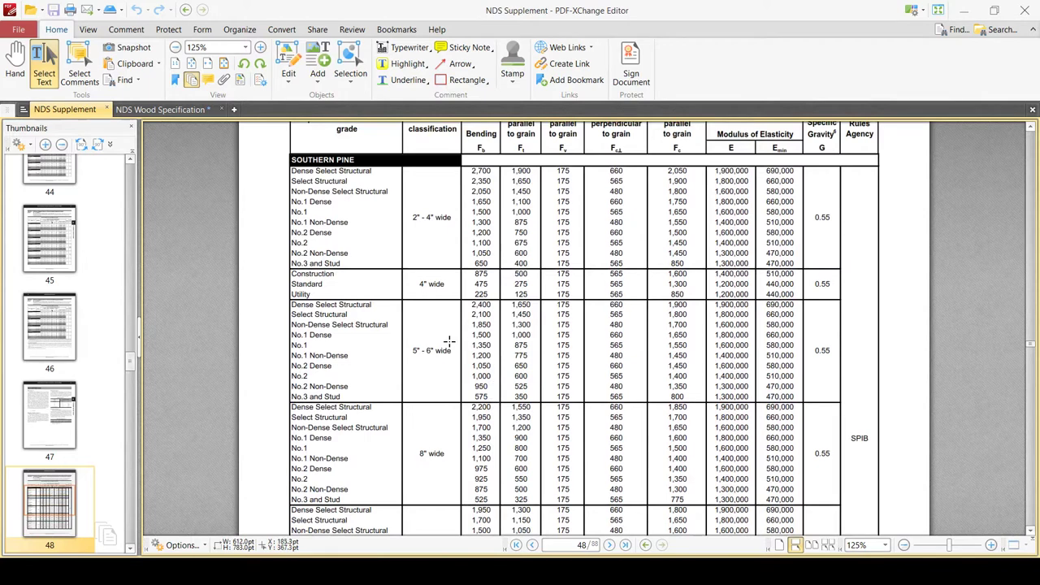
{"action": "scroll", "coordinate": [424, 336], "scroll_direction": "up", "scroll_amount": 2}
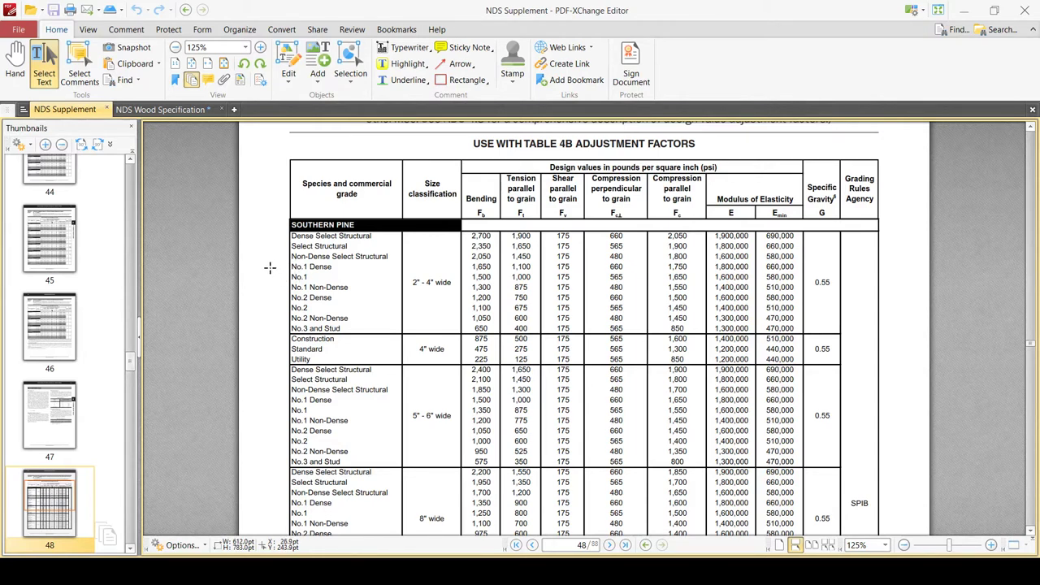
{"action": "scroll", "coordinate": [273, 268], "scroll_direction": "down", "scroll_amount": 2}
{"action": "scroll", "coordinate": [323, 294], "scroll_direction": "down", "scroll_amount": 1}
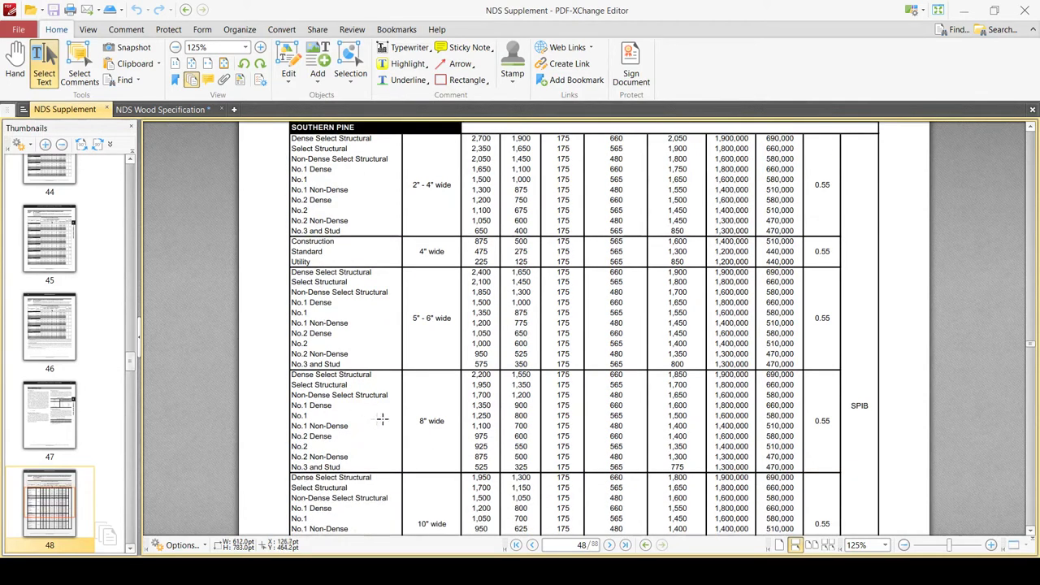
- Highlight the No.2 row of design values in the 8" wide group of Table 4B and check its column headings
{"action": "left_click_drag", "start_coordinate": [419, 421], "coordinate": [440, 423]}
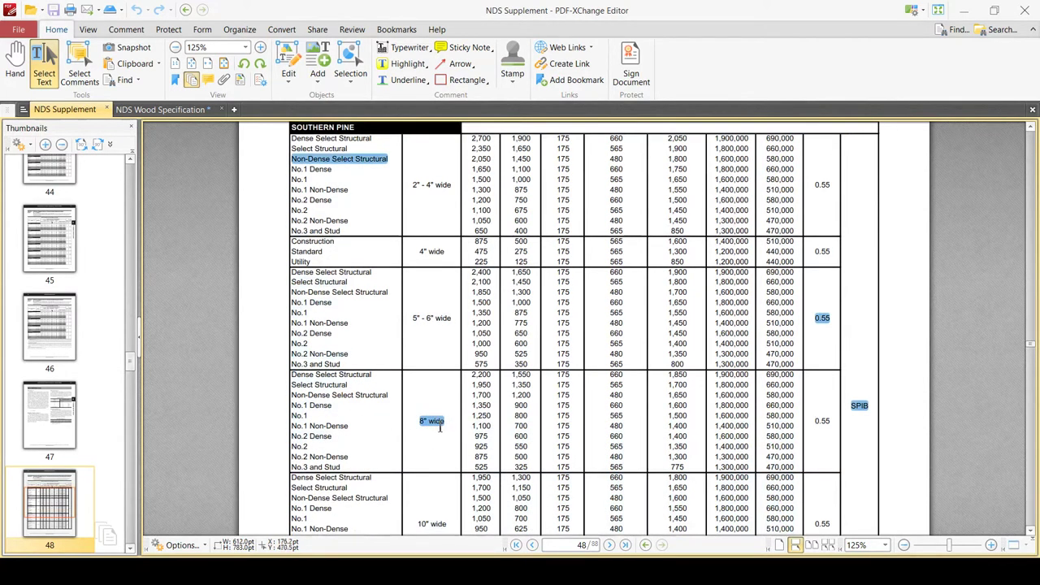
{"action": "left_click", "coordinate": [438, 424]}
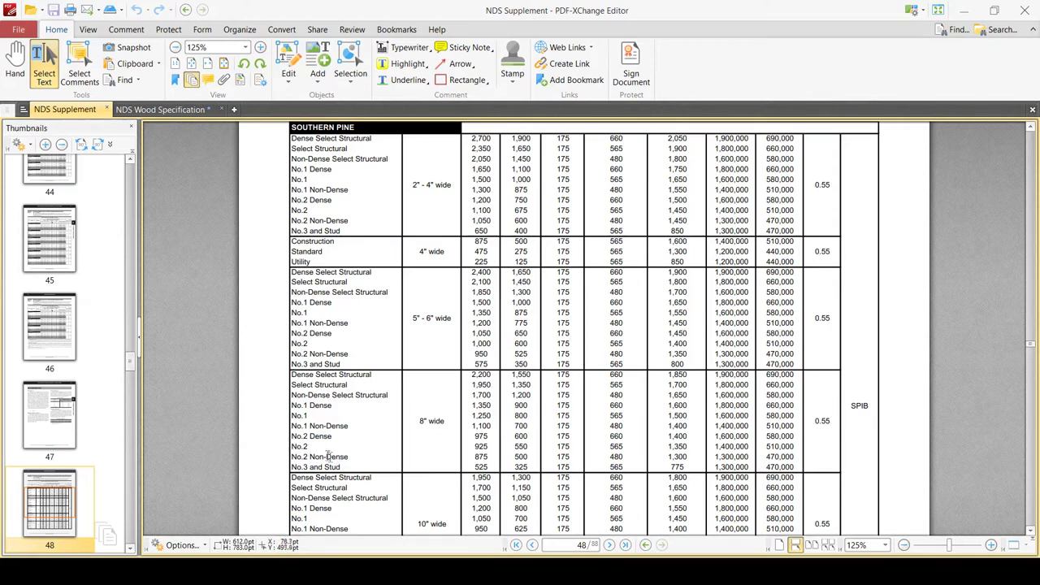
{"action": "left_click_drag", "start_coordinate": [473, 457], "coordinate": [534, 449]}
{"action": "left_click", "coordinate": [532, 449]}
{"action": "left_click_drag", "start_coordinate": [474, 446], "coordinate": [811, 448]}
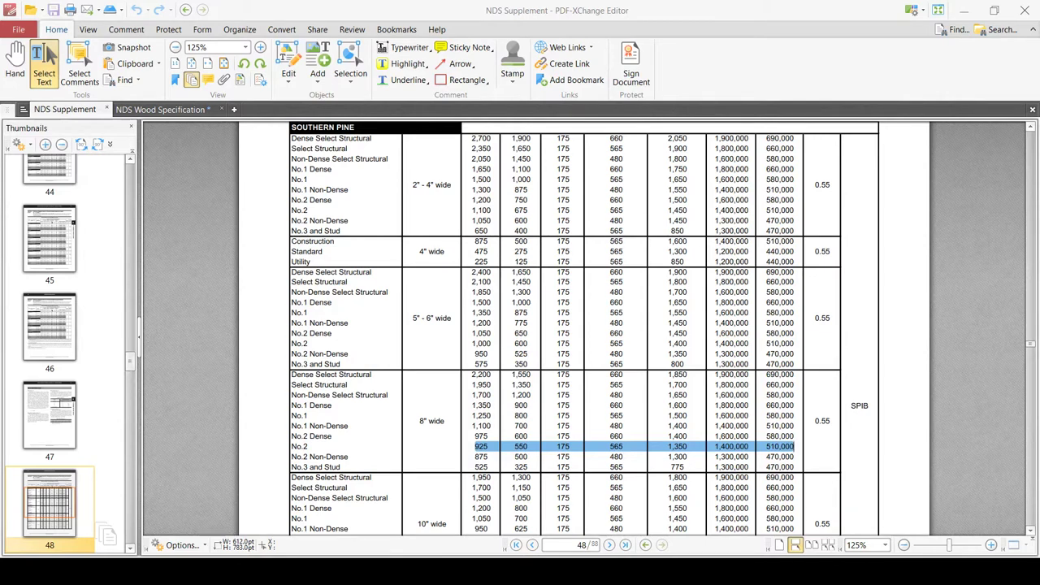
{"action": "scroll", "coordinate": [584, 328], "scroll_direction": "up", "scroll_amount": 3}
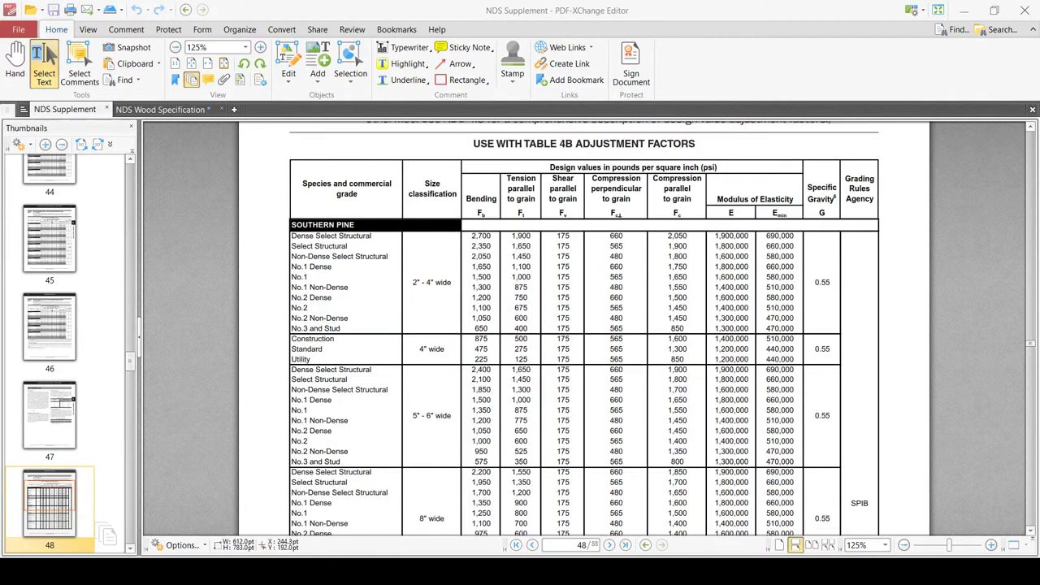
{"action": "scroll", "coordinate": [584, 329], "scroll_direction": "down", "scroll_amount": 3}
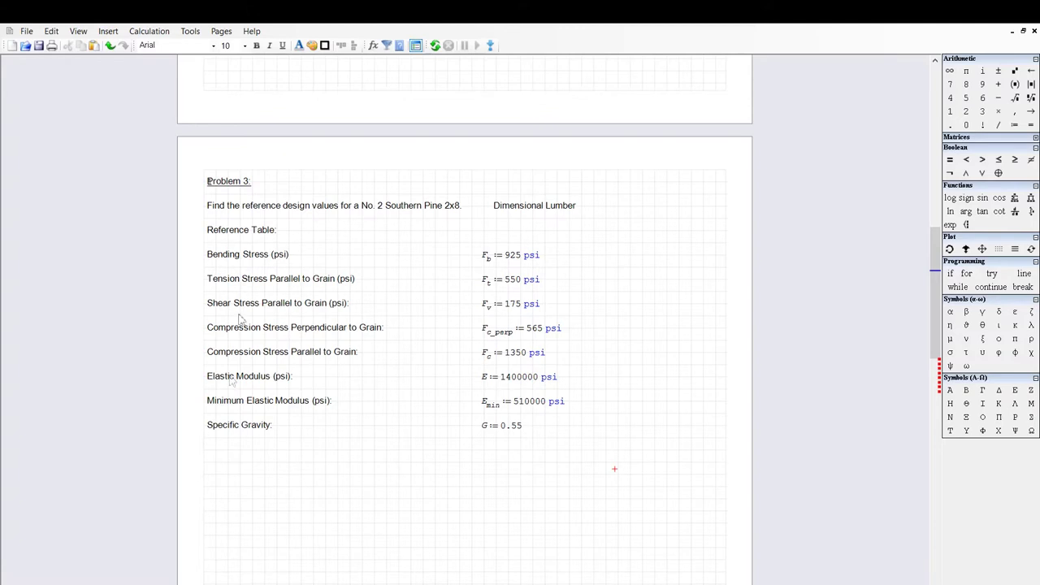
- Enter 4B as the reference table for Problem 3 in the calculation worksheet
{"action": "left_click", "coordinate": [276, 233]}
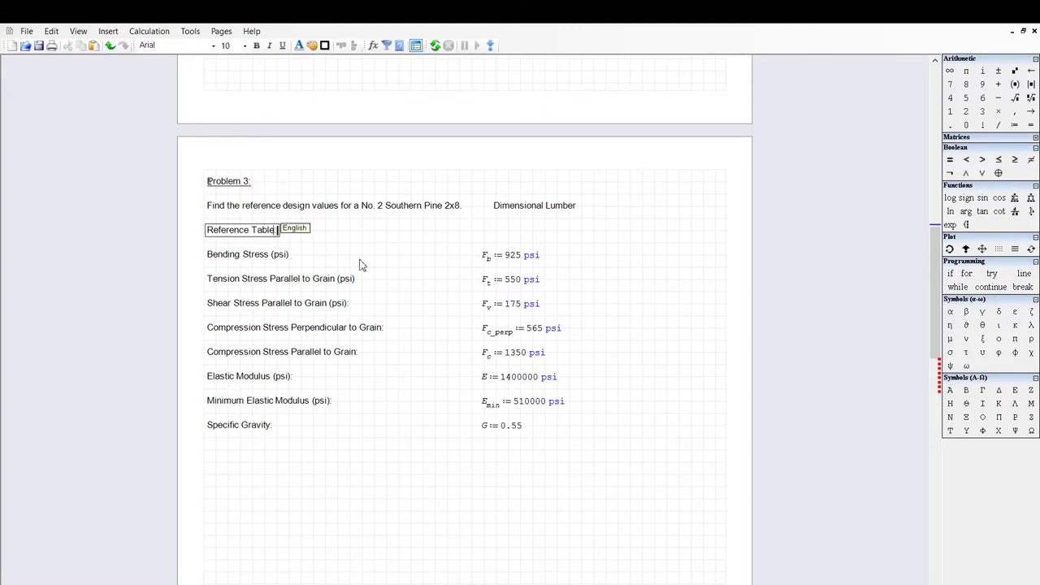
{"action": "type", "text": ": 4B"}
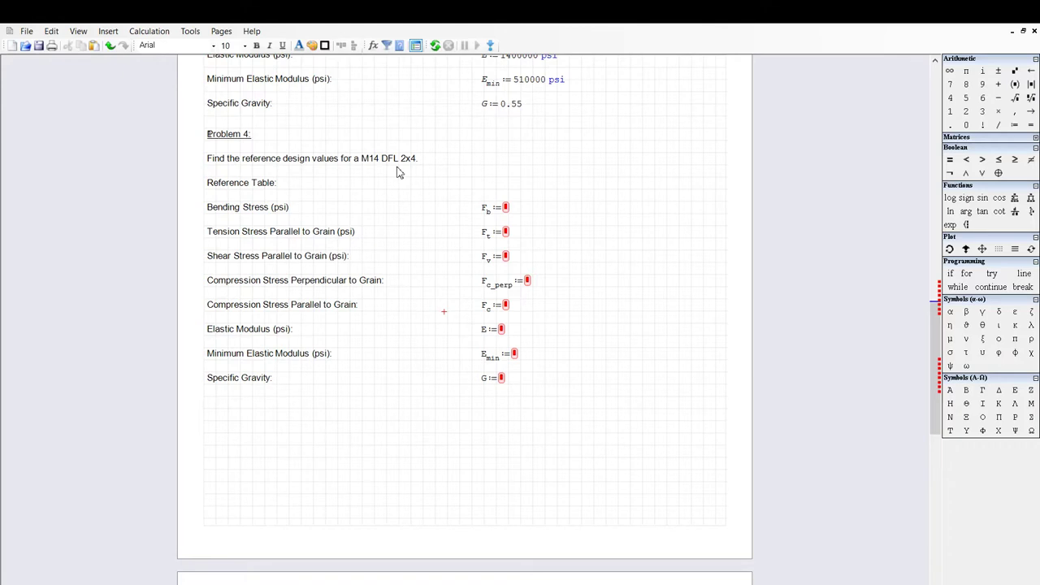
- Enter 4C as the reference table for Problem 4, the M14 DFL 2x4
{"action": "left_click", "coordinate": [278, 182]}
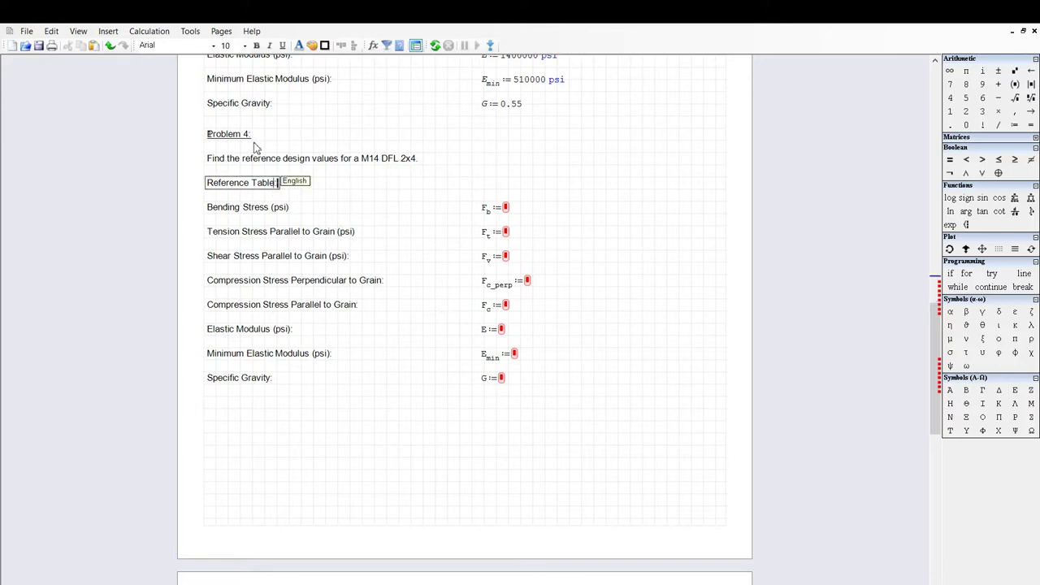
{"action": "type", "text": ": 4C"}
{"action": "left_click", "coordinate": [377, 231]}
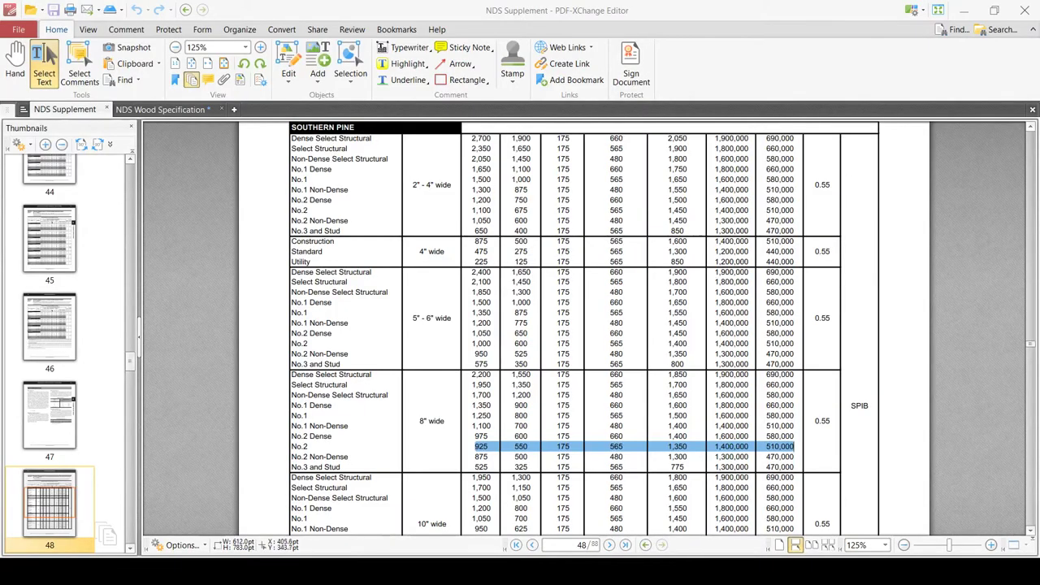
- Switch to the NDS Supplement and look past Table 4B for the Table 4C reference design values
{"action": "scroll", "coordinate": [520, 272], "scroll_direction": "up", "scroll_amount": 5}
{"action": "scroll", "coordinate": [520, 273], "scroll_direction": "down", "scroll_amount": 15}
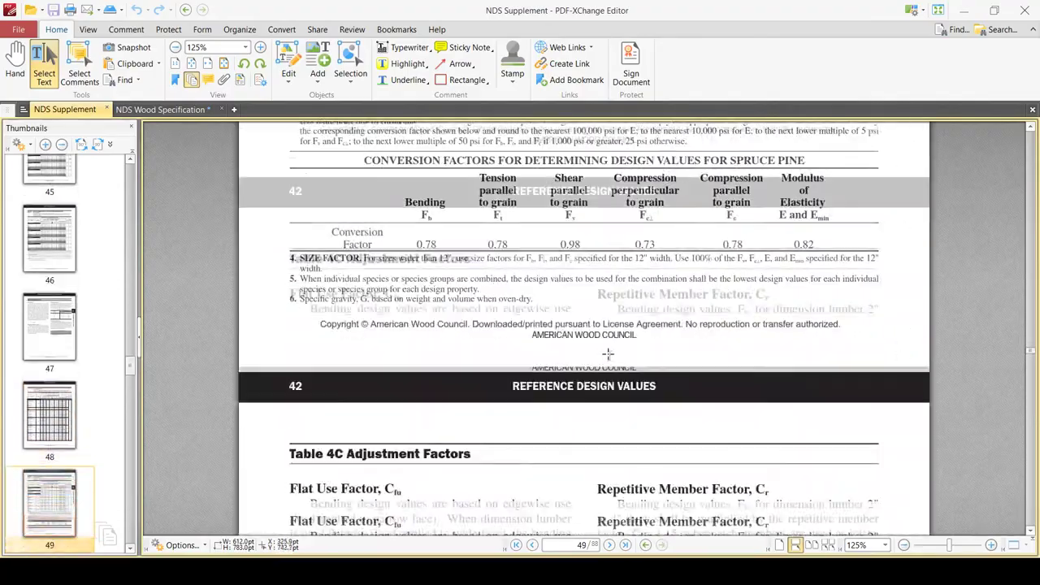